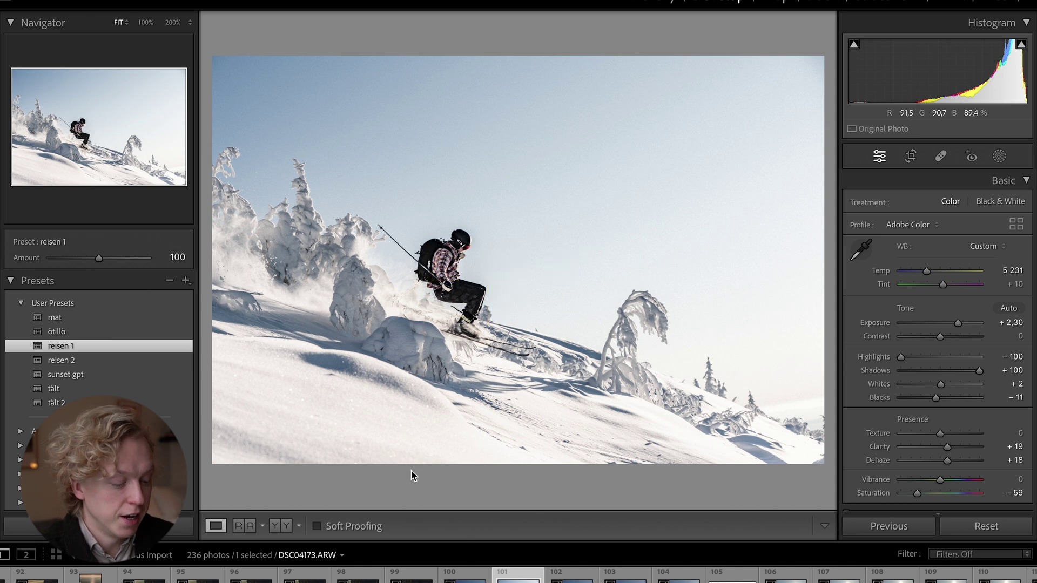
- Show six ski photos in Survey view, including the backlit portrait skier and tree-silhouette shots
key(n)
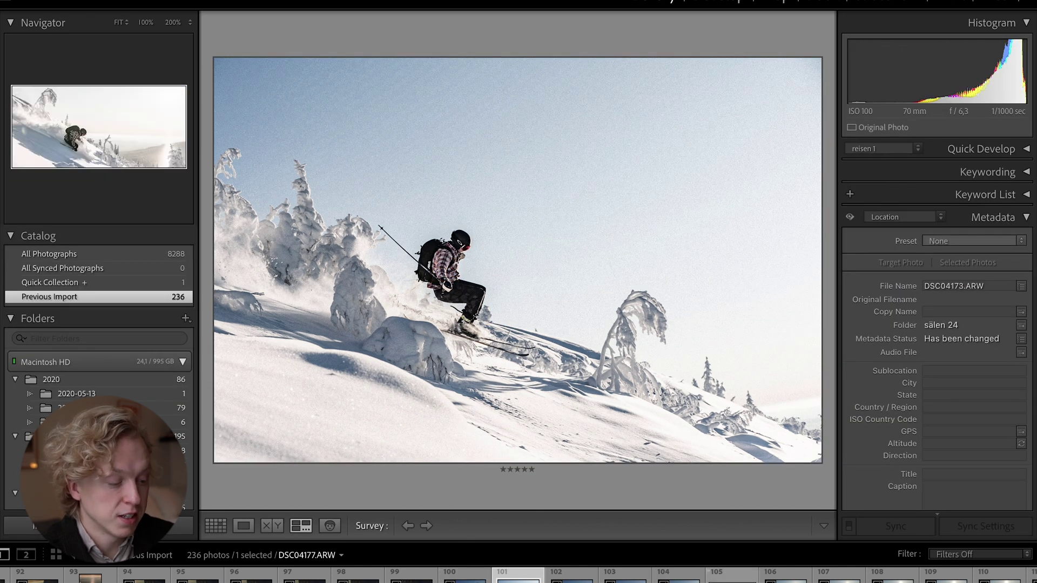
super+click(733, 577)
super+click(91, 577)
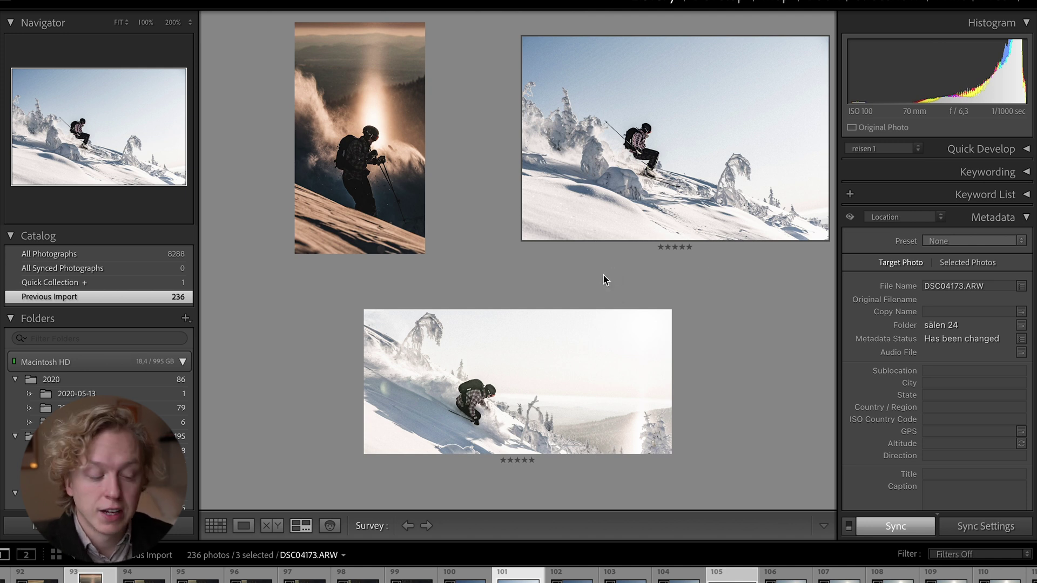
super+click(306, 577)
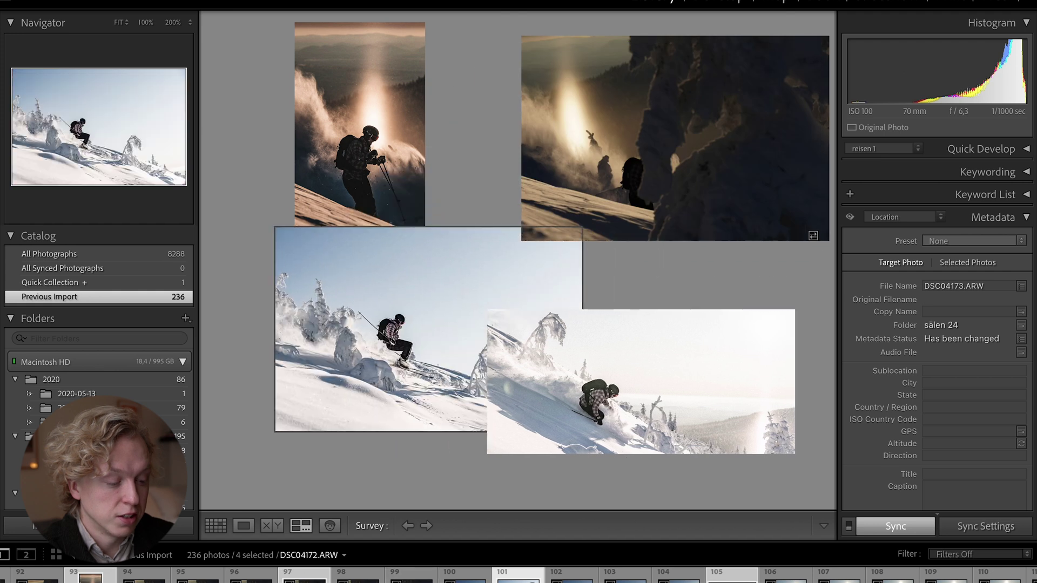
super+click(626, 577)
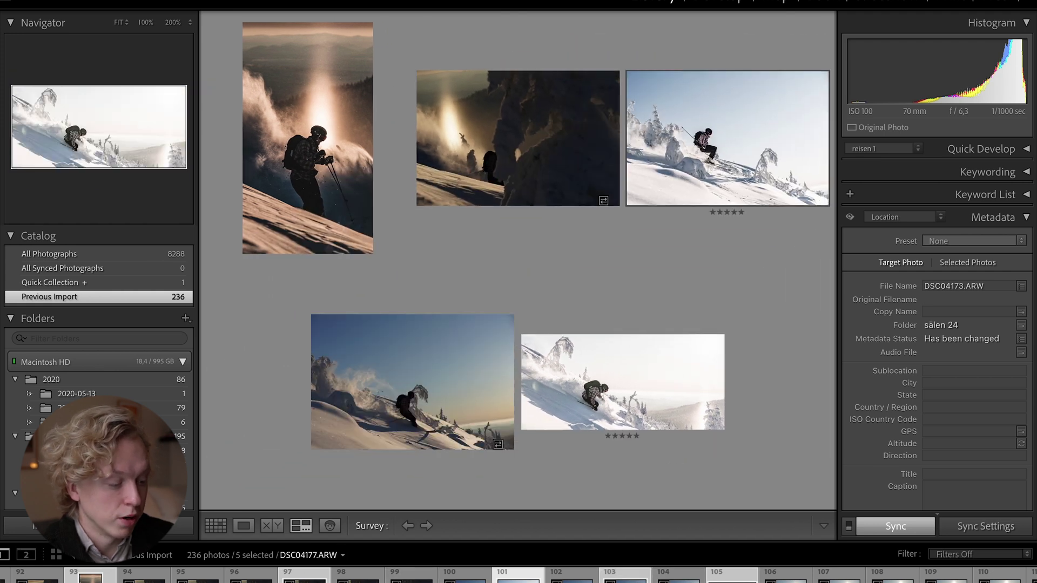
super+click(786, 577)
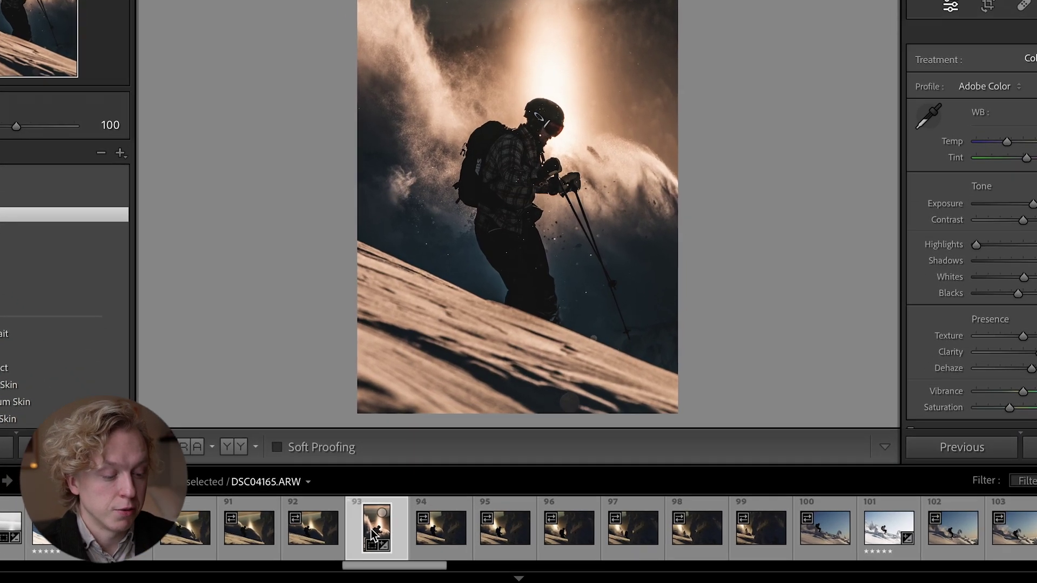
- Make a virtual copy of the backlit skier photo, clear its edits, and apply the reisen 1 preset
right_click(395, 580)
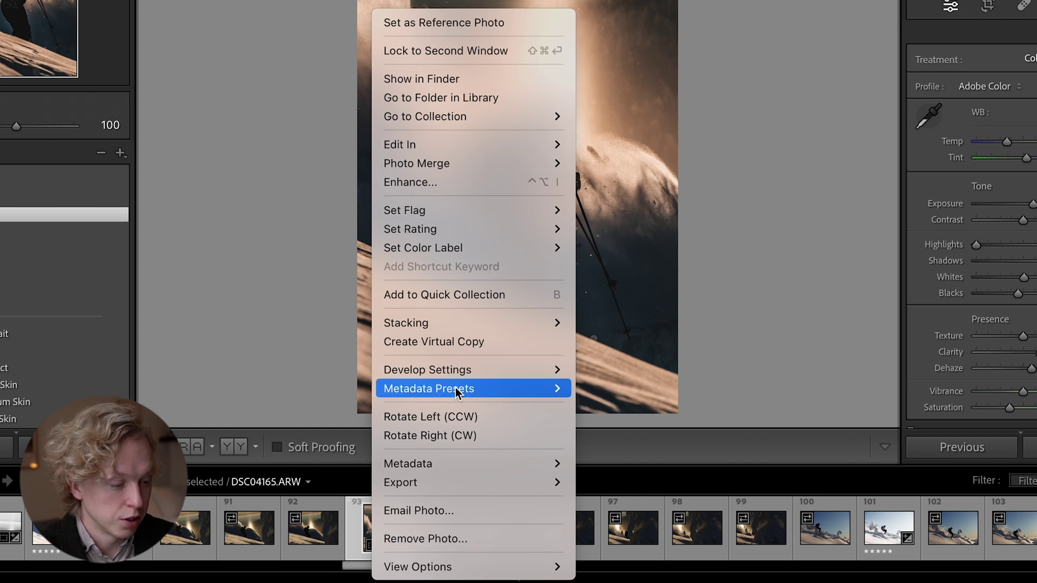
click(430, 344)
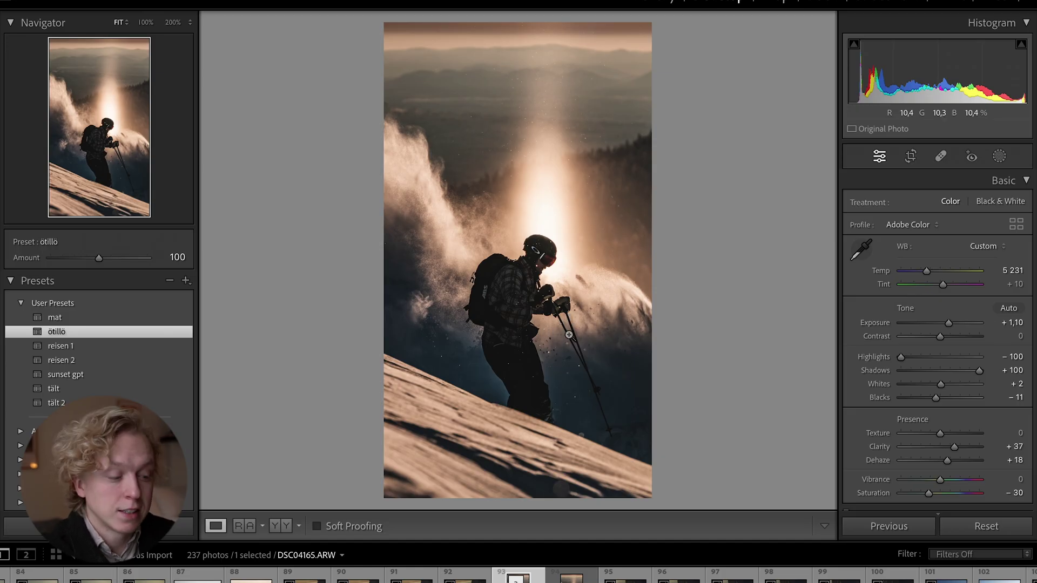
key(ctrl+apostrophe)
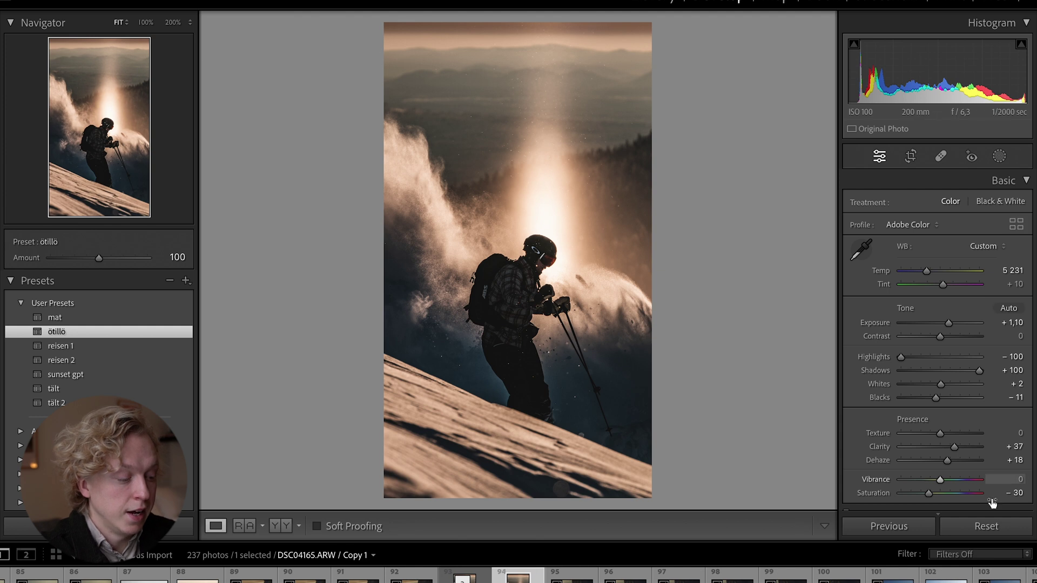
click(981, 527)
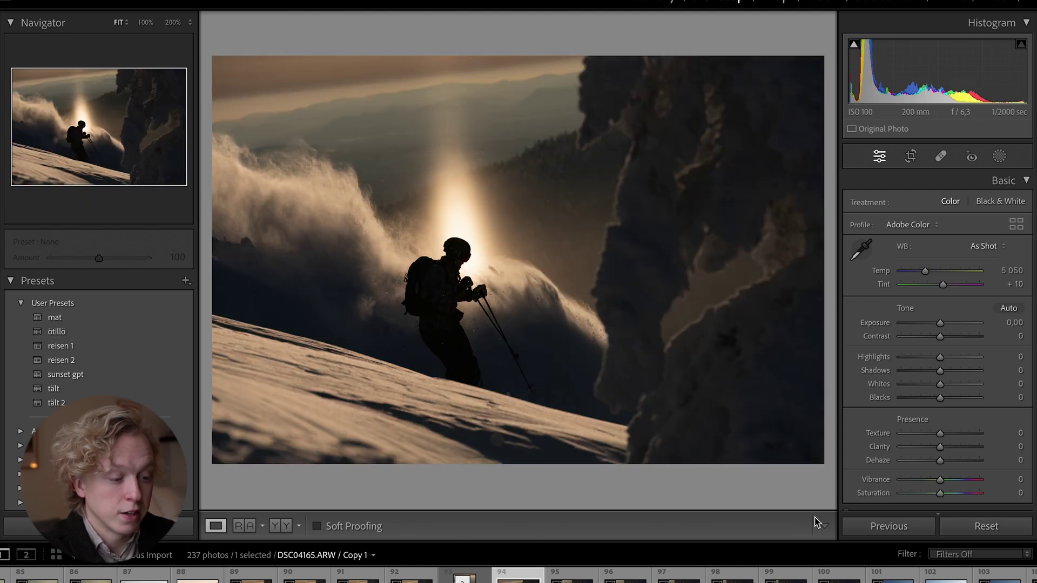
click(69, 351)
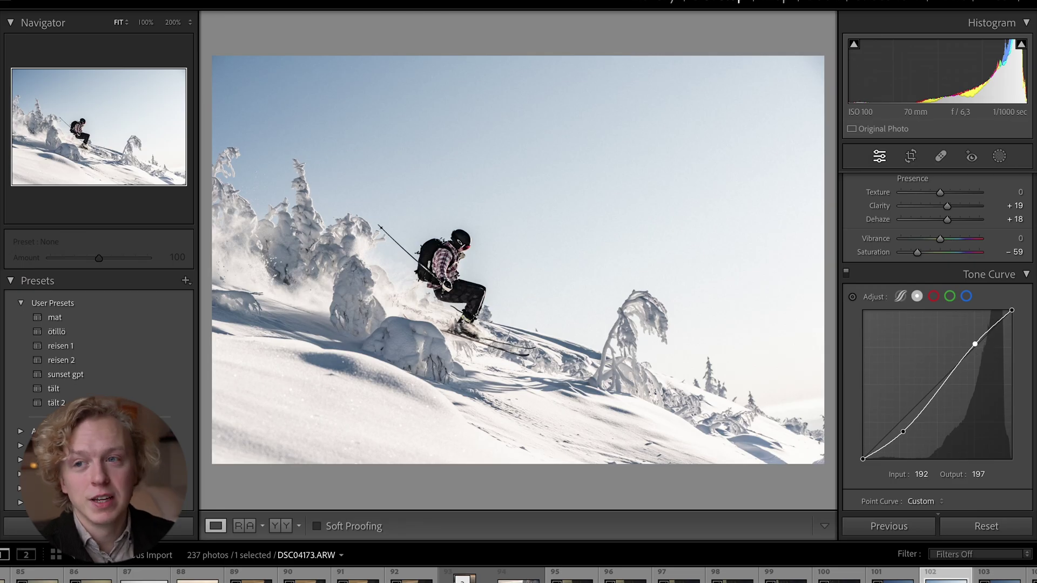
- Scroll the right panel down to the ski jump photo's Tone Curve section
scroll(937, 346, down, 2)
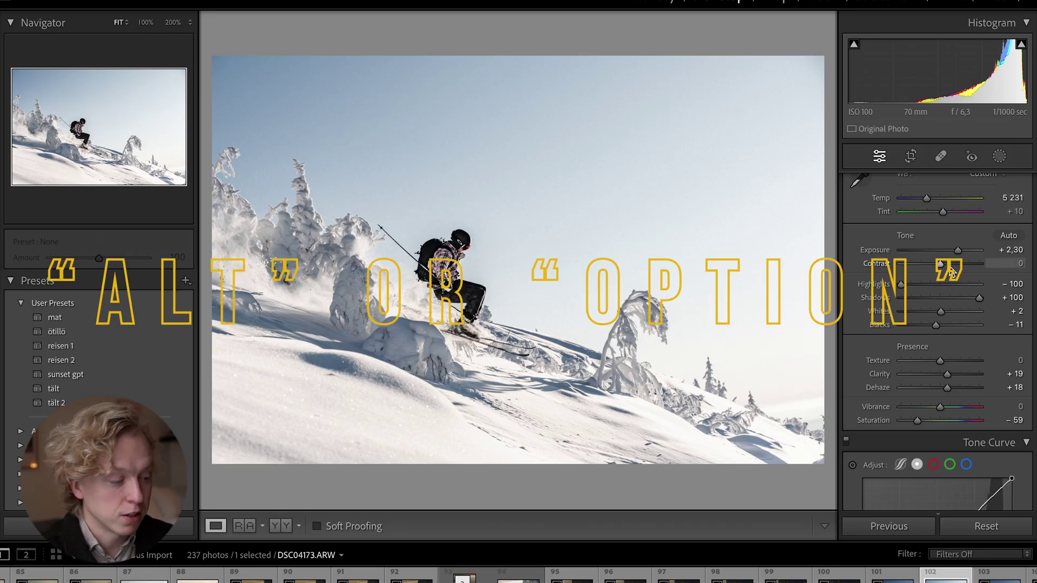
- Raise the ski jump photo's Exposure to +2,75 while watching the clipping preview
scroll(959, 275, up, 3)
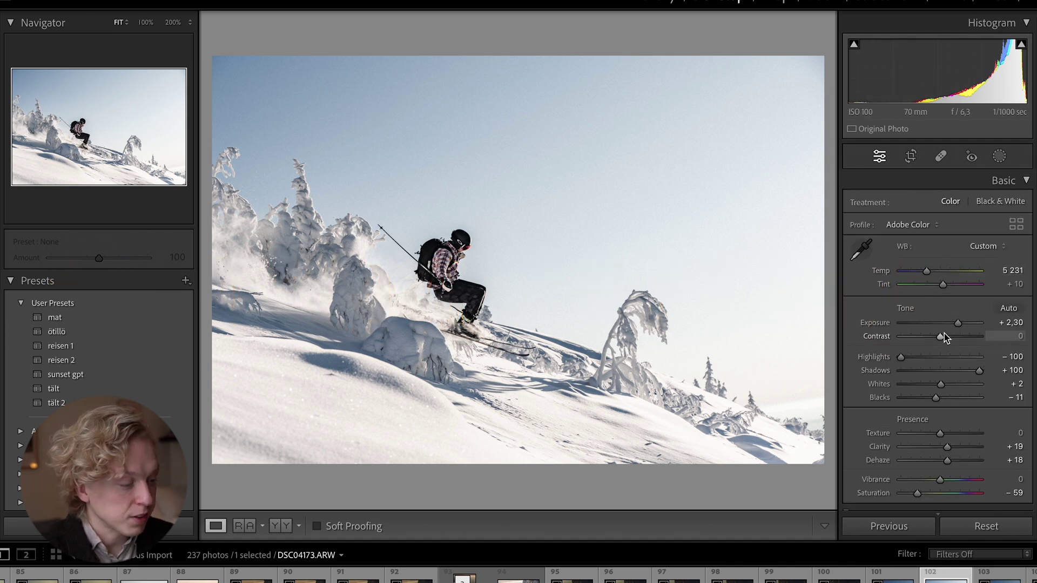
mouse_move(959, 327)
mouse_down()
mouse_move(935, 323)
mouse_move(970, 328)
mouse_up()
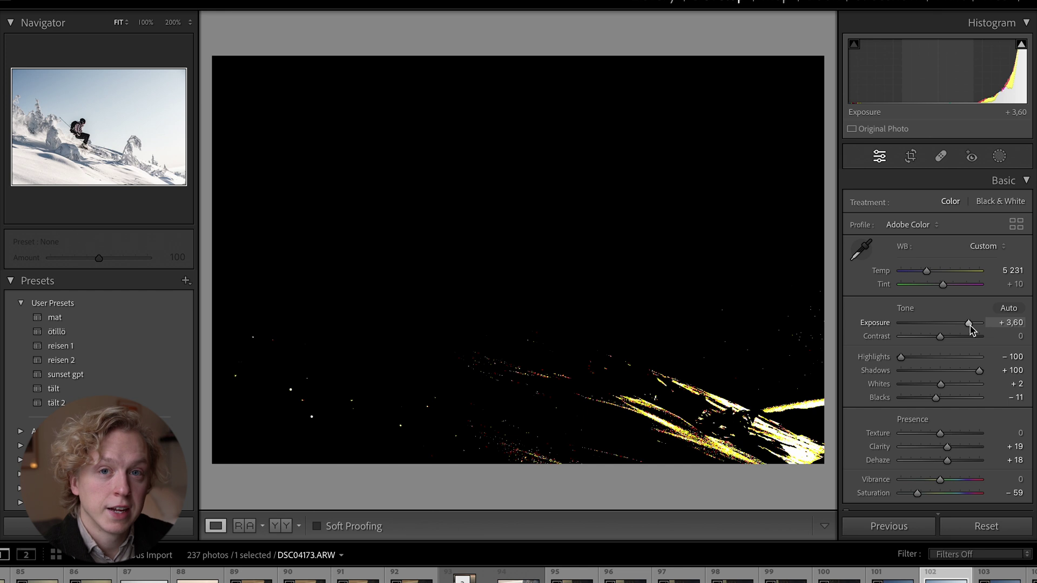
mouse_move(970, 326)
mouse_down()
mouse_move(959, 326)
mouse_move(970, 324)
mouse_up()
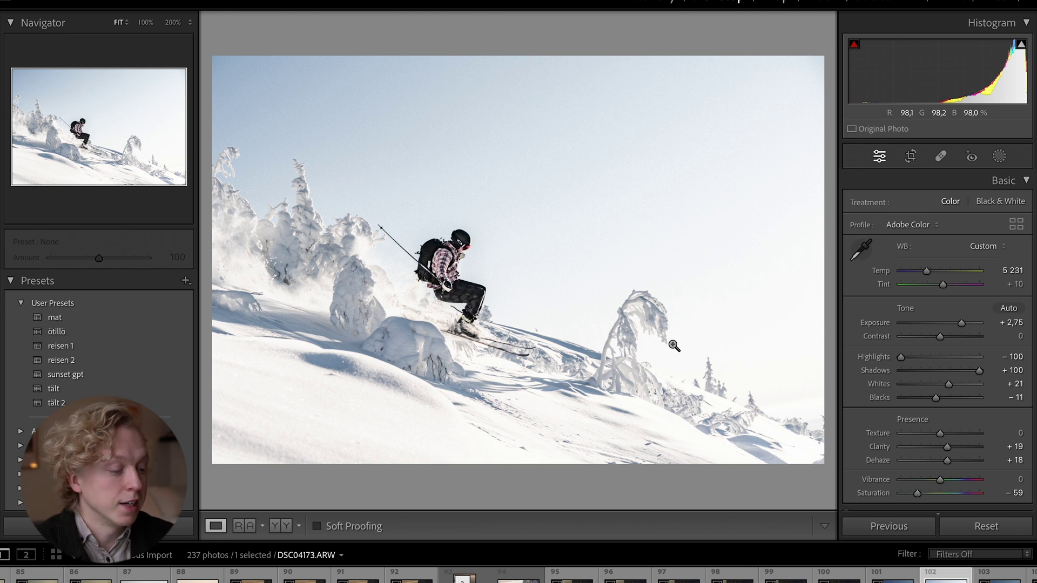
- Turn on the highlight clipping warnings and pull Exposure back to +1,70 to tame the blown-out snow
key(j)
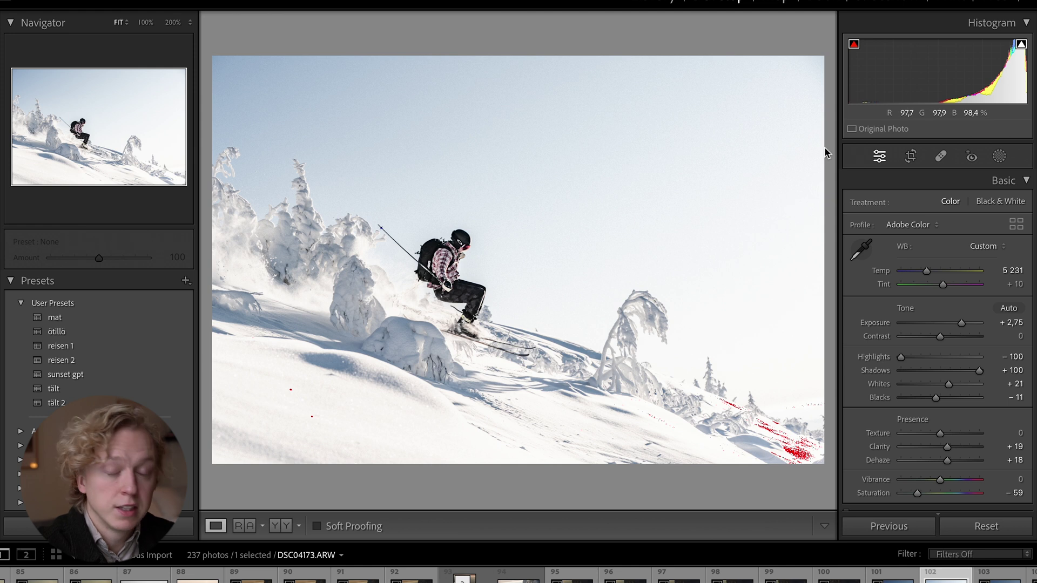
click(1022, 45)
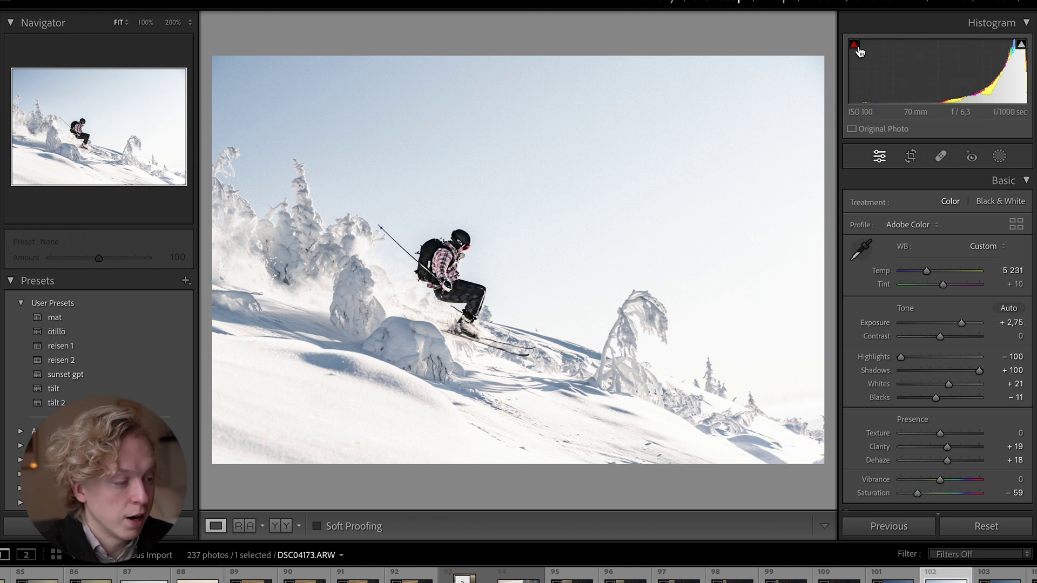
key(j)
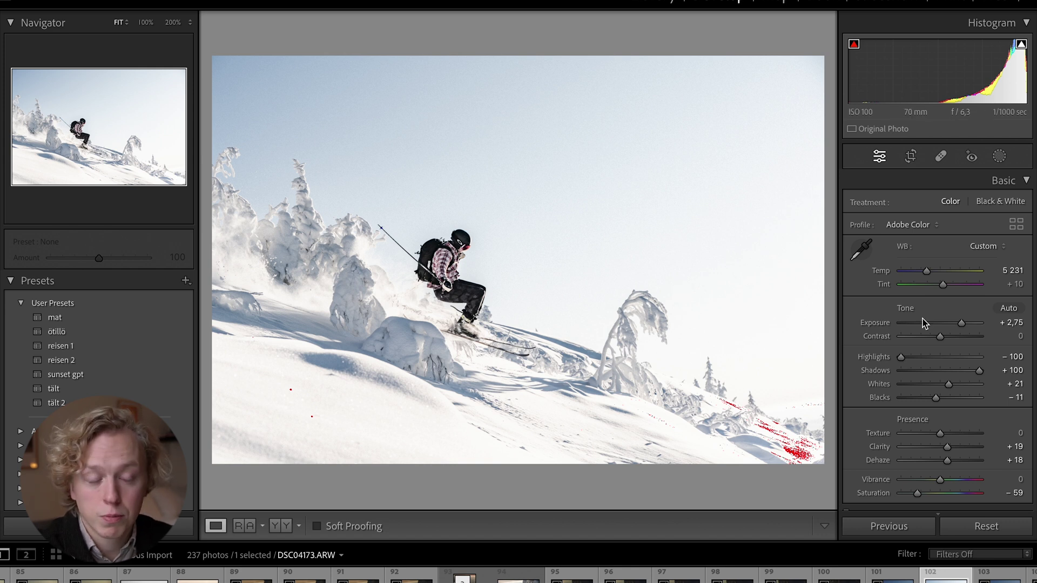
drag(961, 323, 961, 327)
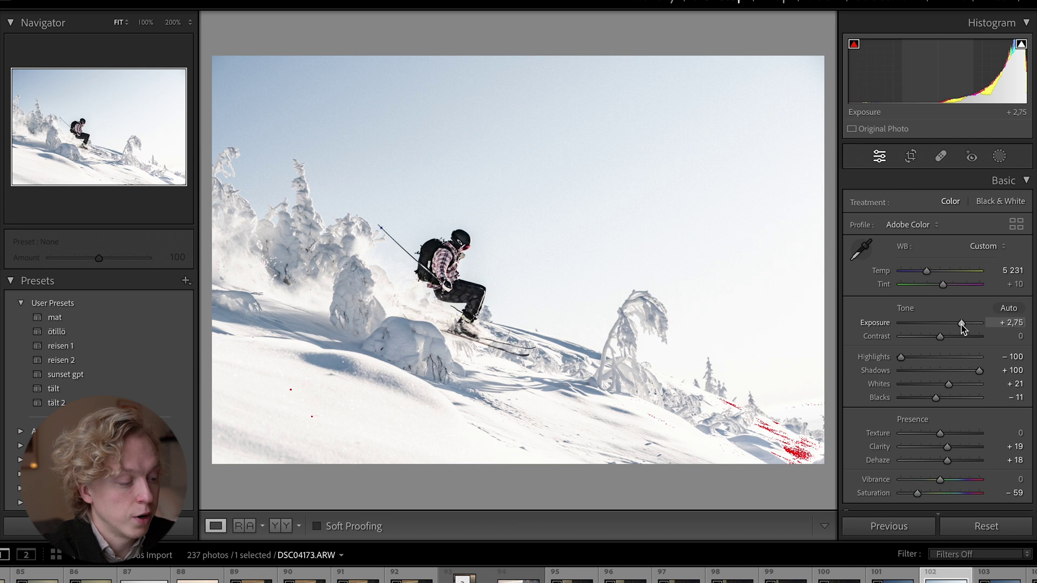
drag(961, 327, 937, 323)
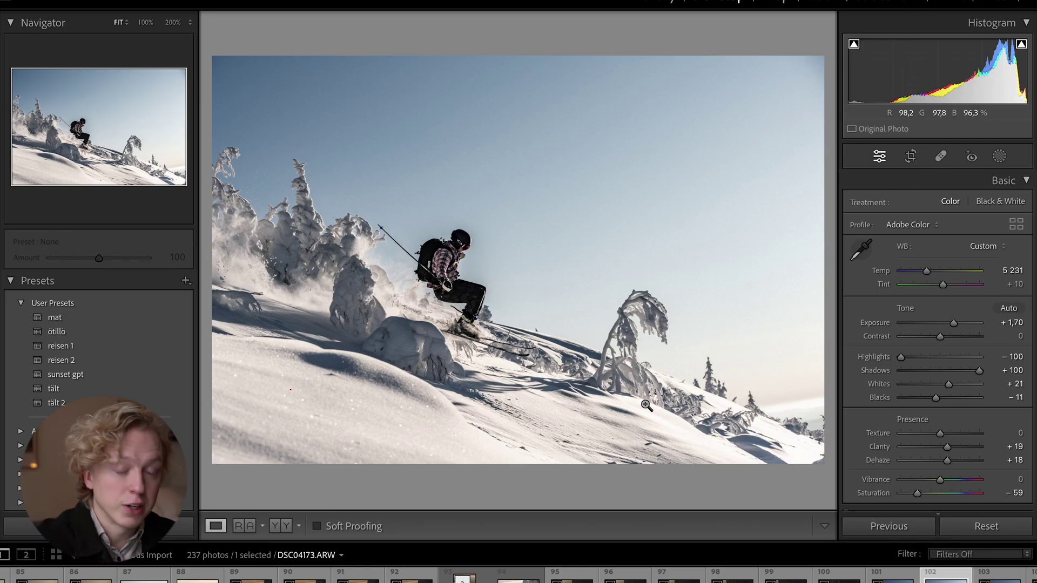
- Show the Before/After view of the photo, then switch to Lights Dim
key(y)
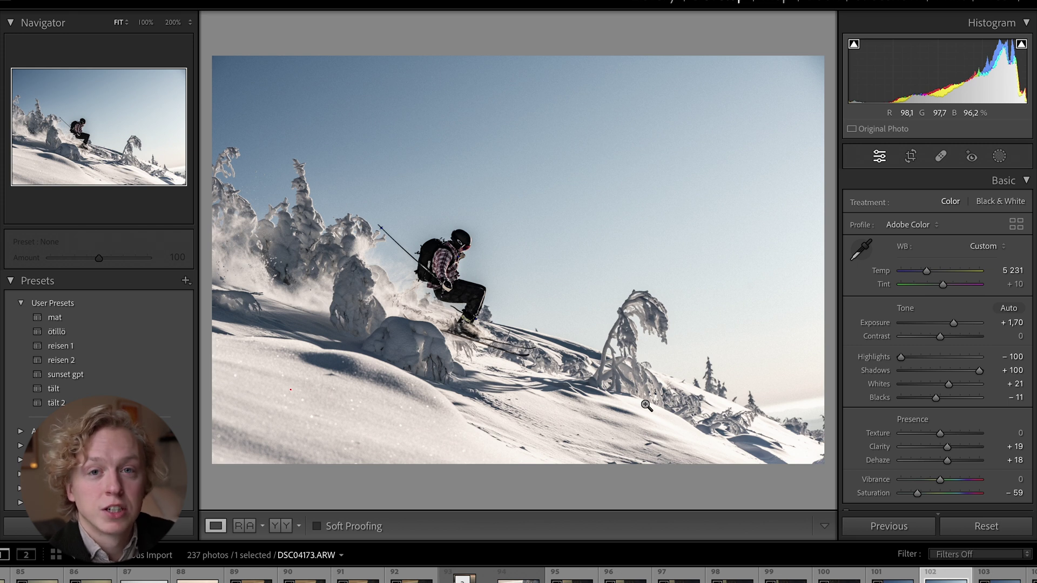
key(l)
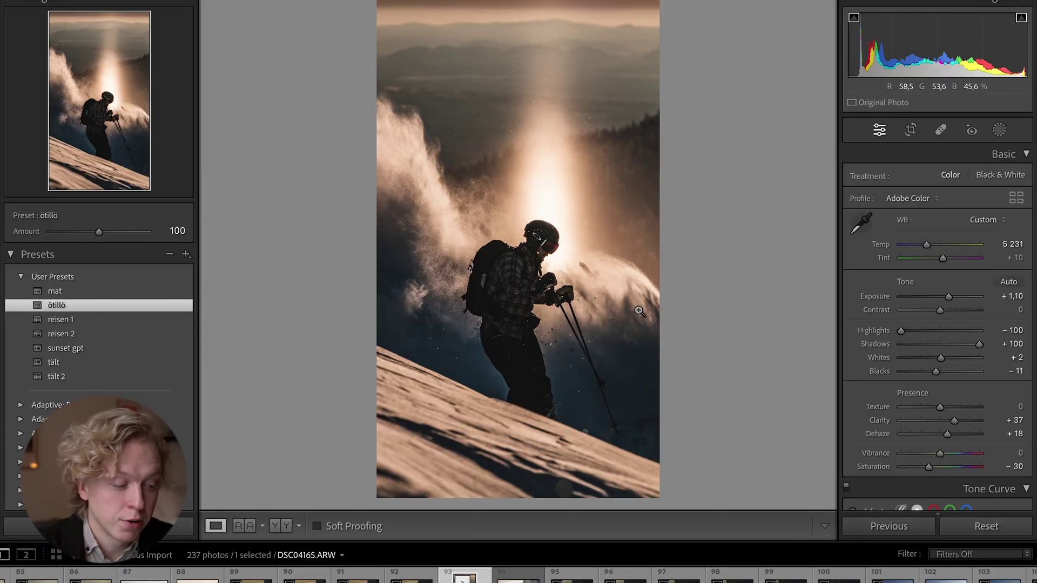
- Try white and black backgrounds around the backlit skier photo, then settle on medium gray
right_click(759, 295)
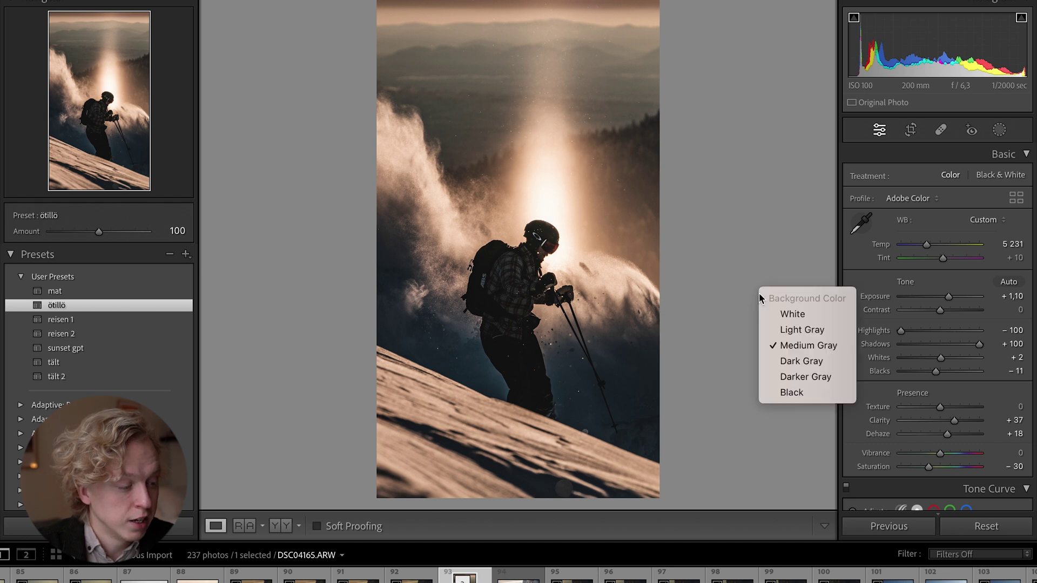
click(792, 315)
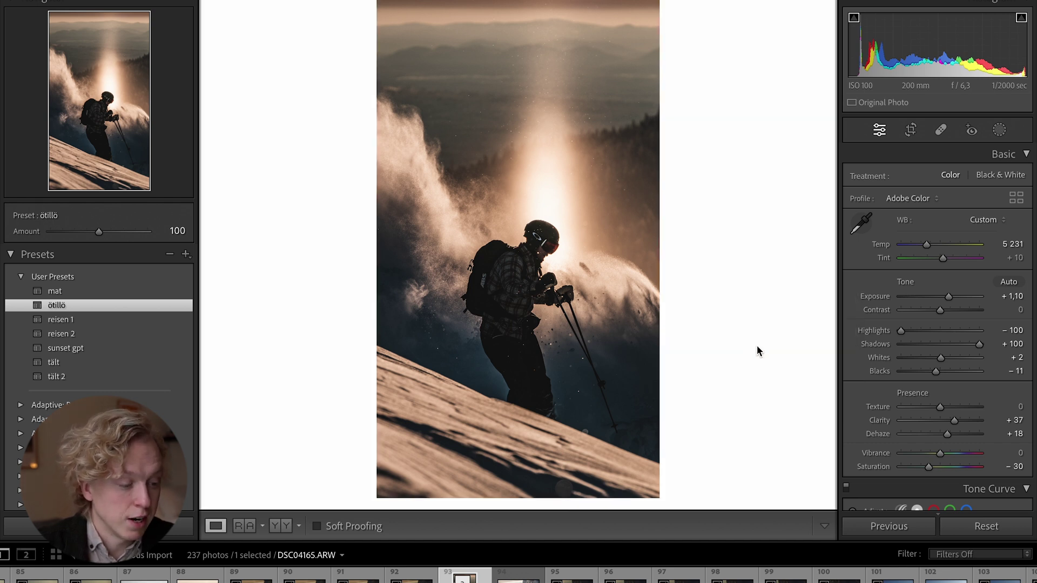
right_click(752, 277)
click(783, 378)
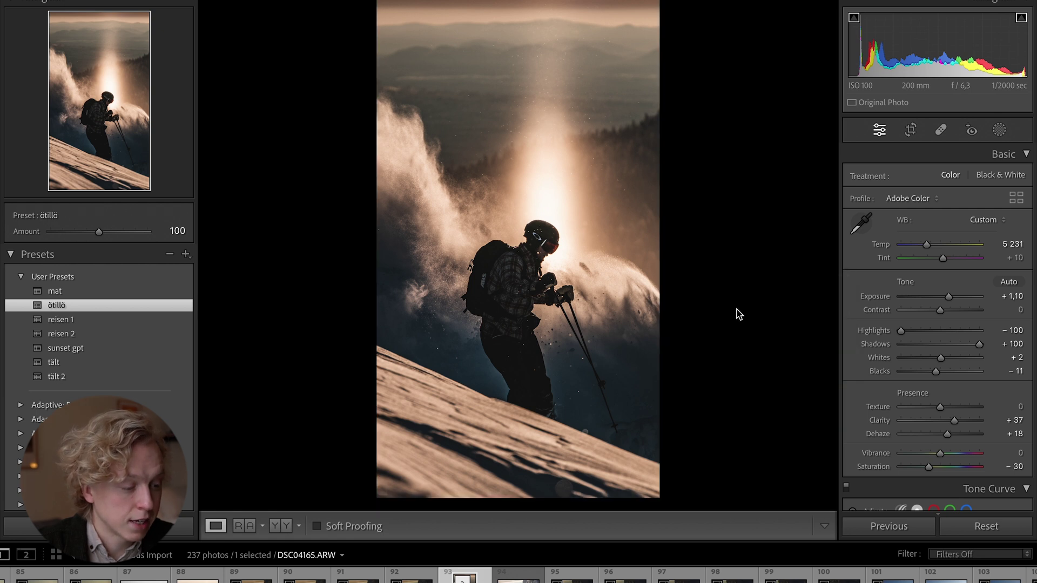
right_click(737, 309)
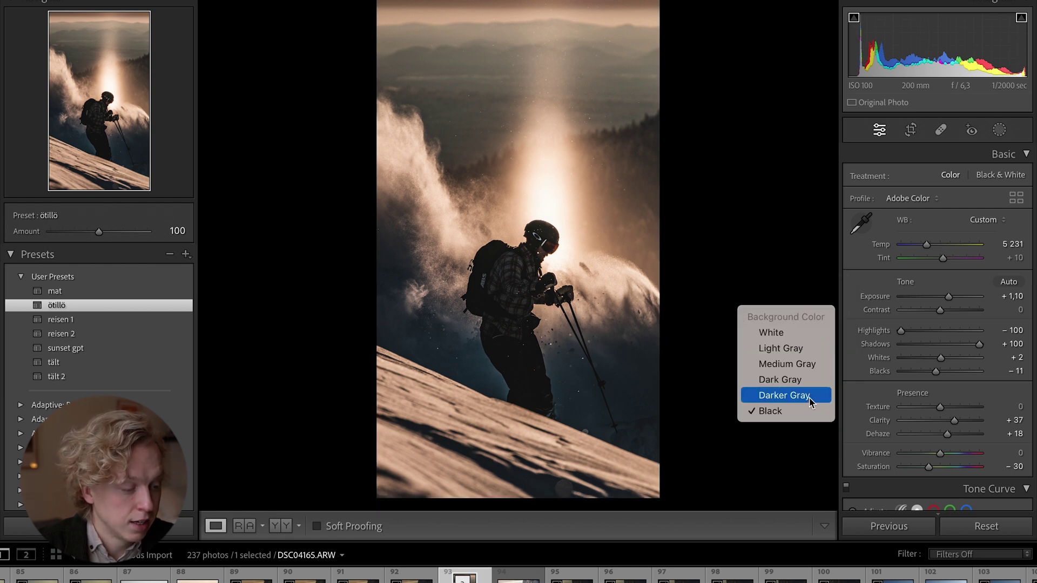
click(786, 369)
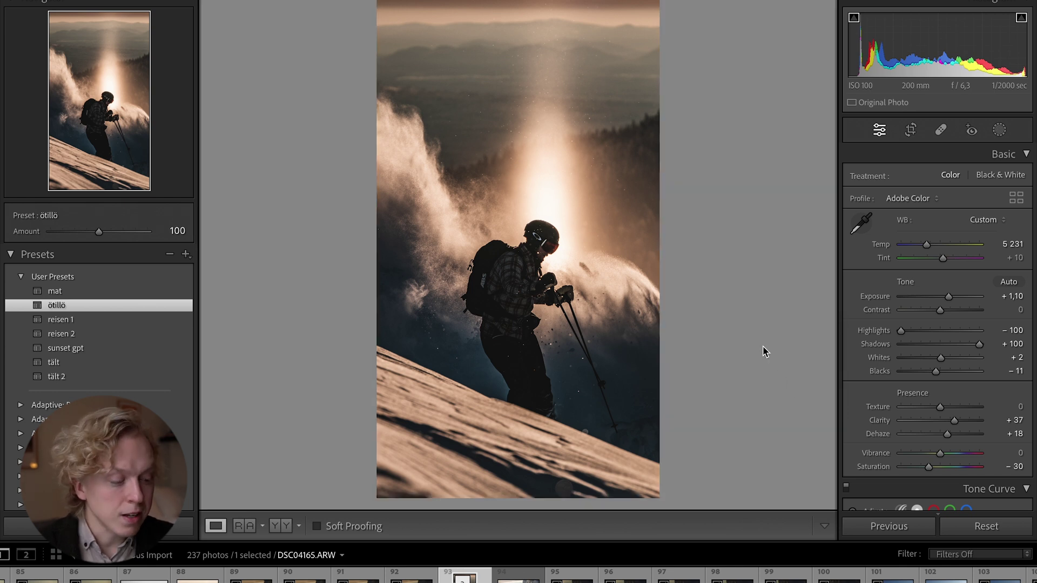
right_click(763, 345)
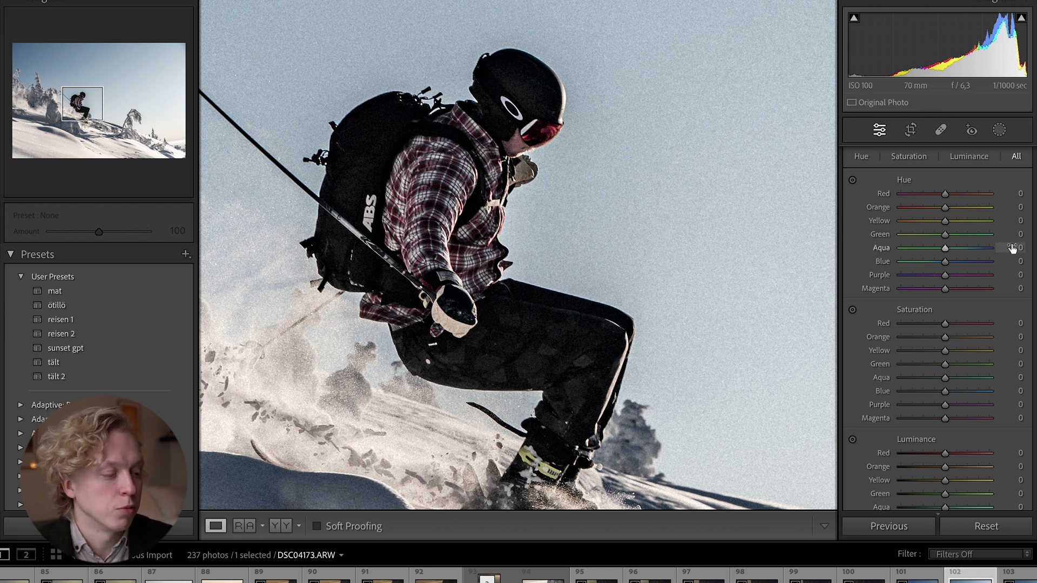
- With the HSL Hue targeted tool, swing the red goggles' hue toward orange and magenta, then ease back
click(862, 158)
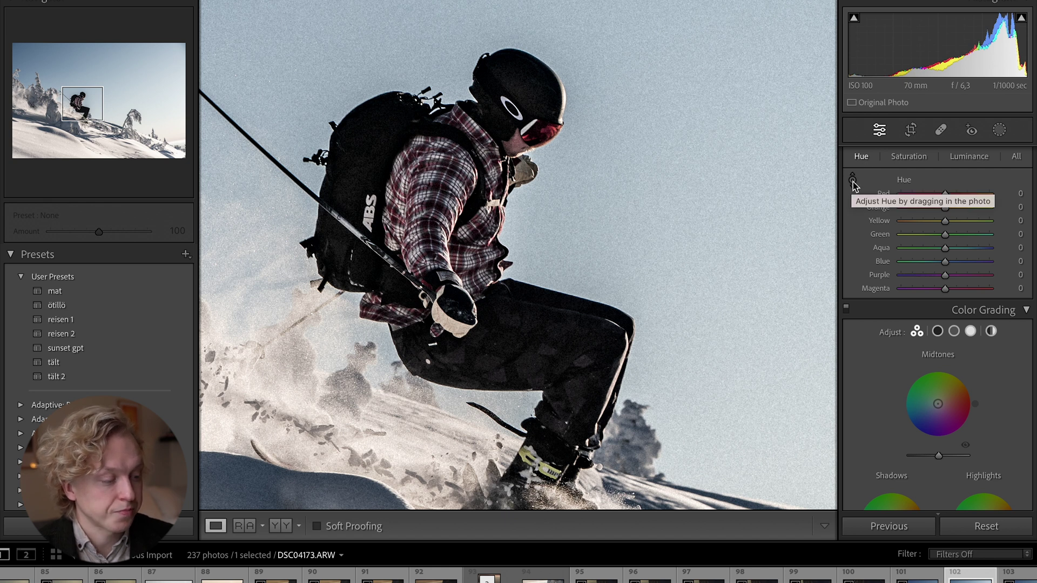
click(854, 181)
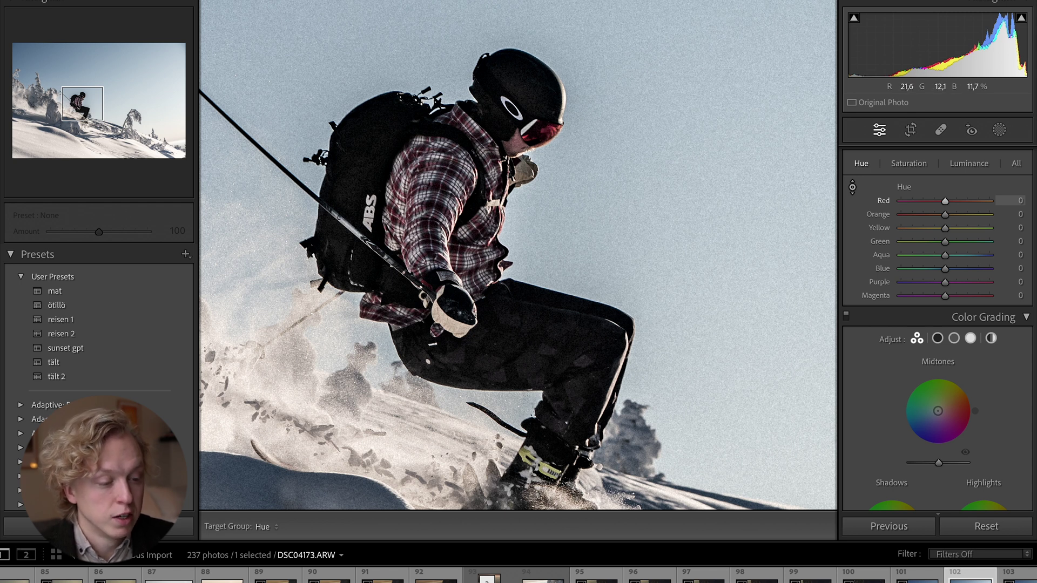
drag(549, 129, 549, 81)
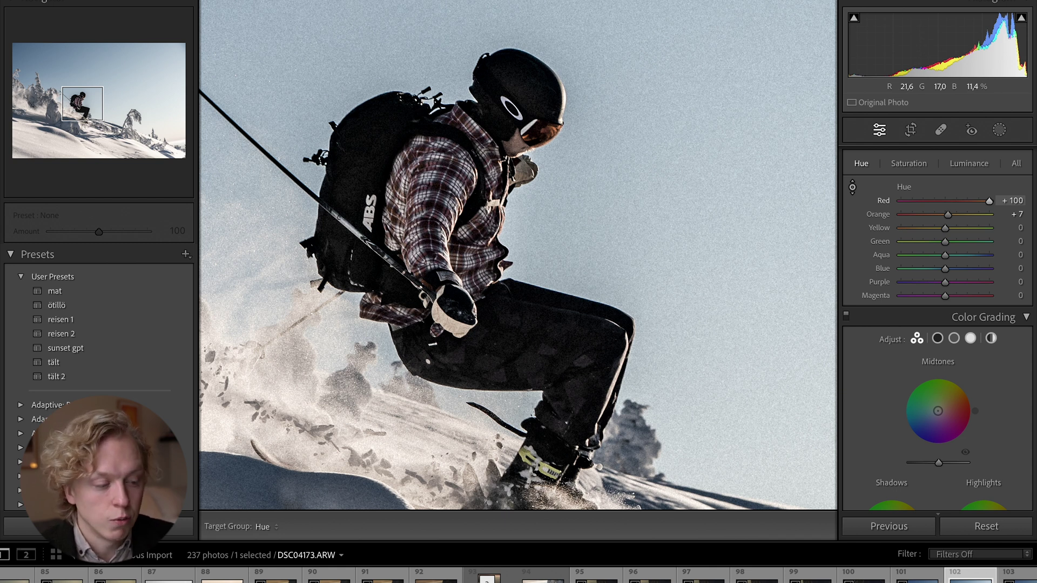
drag(540, 130, 540, 232)
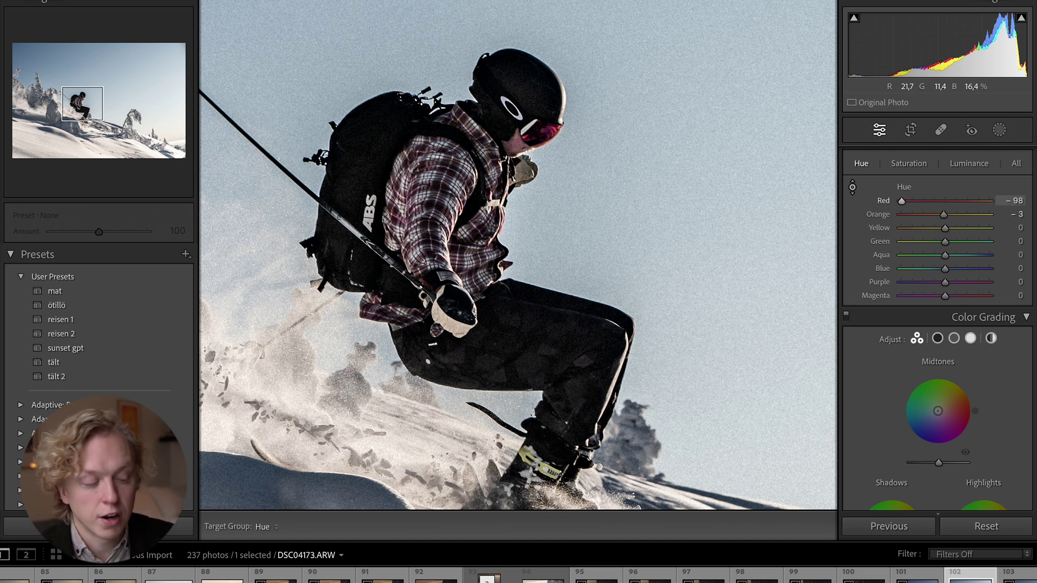
drag(540, 232, 540, 172)
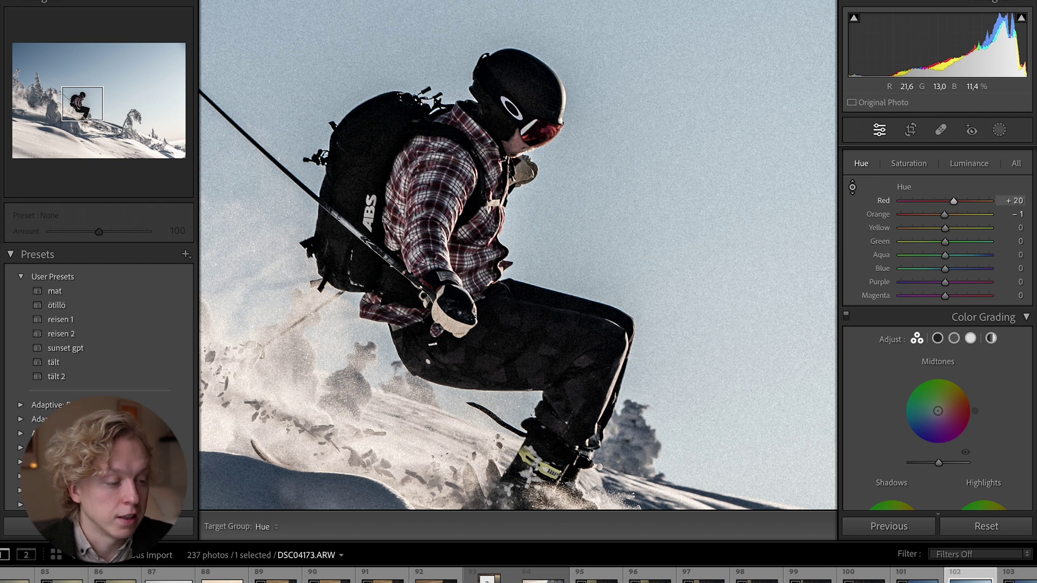
drag(541, 173, 540, 184)
- Shift the blue sky's hue toward purple, then reset the Blue and Aqua hues to 0
drag(737, 262, 737, 224)
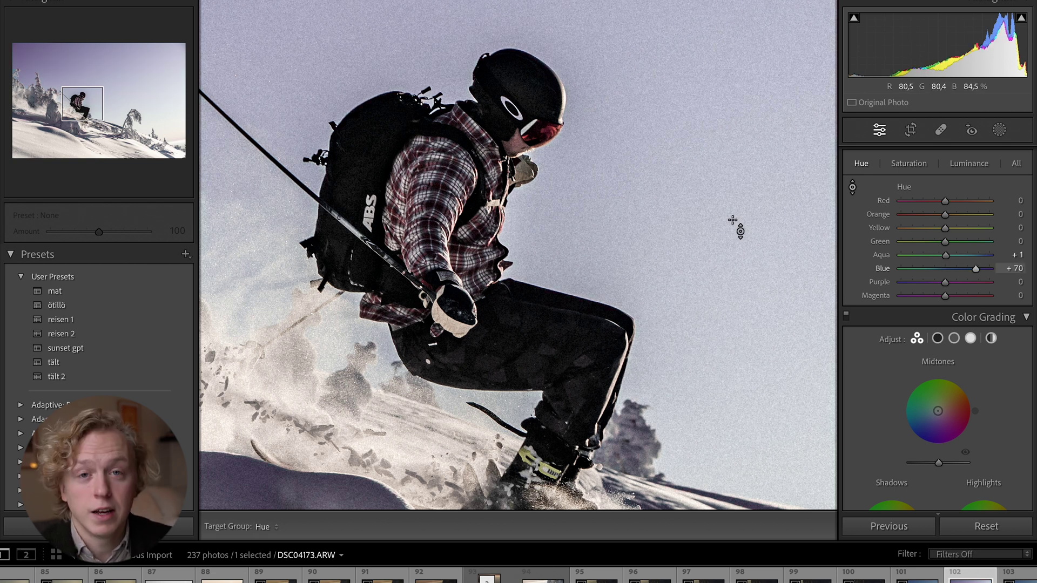
double_click(975, 270)
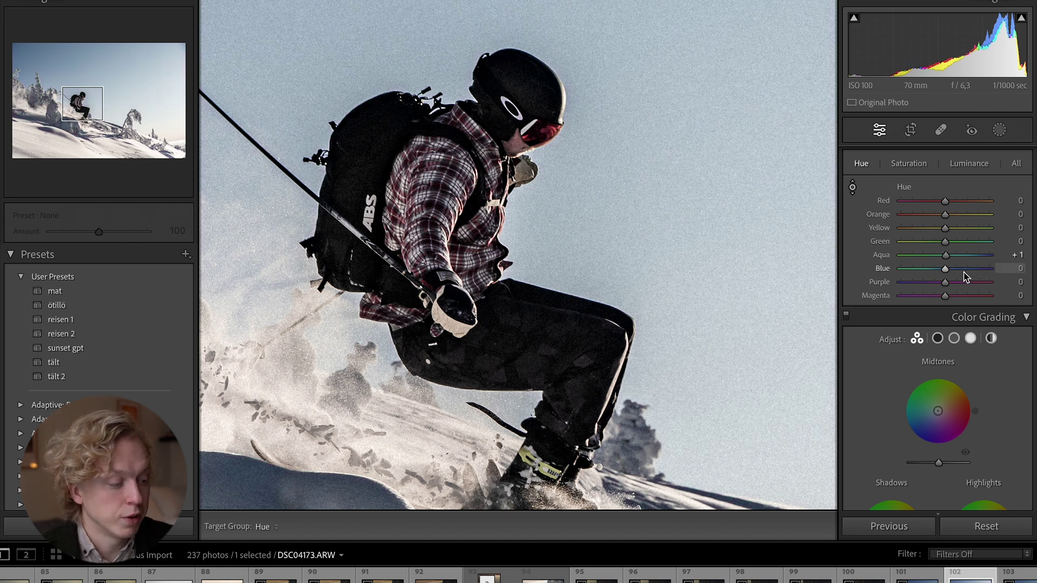
double_click(945, 255)
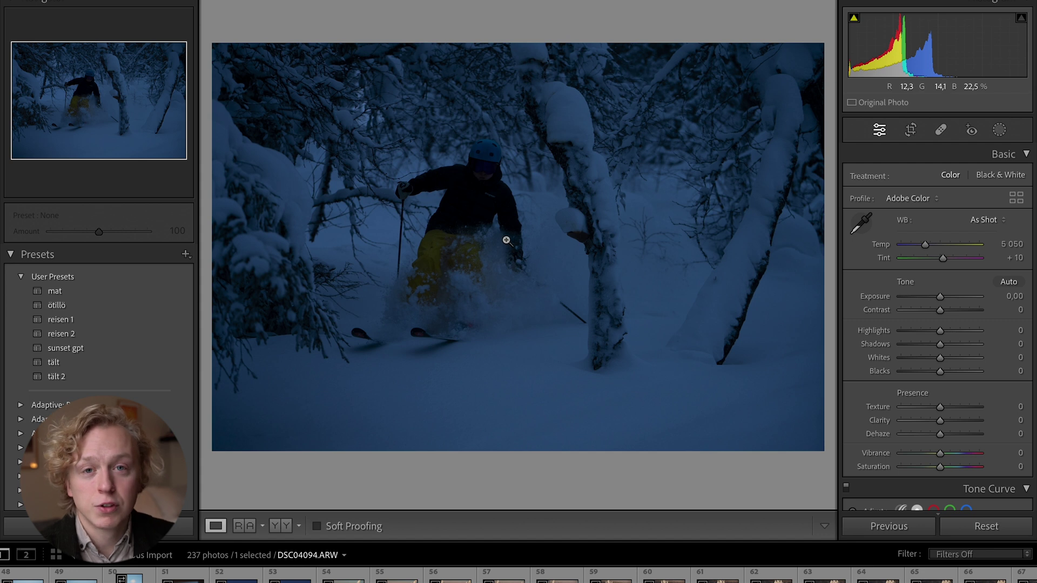
- Apply Auto tone to the dark forest skiing photo, bringing exposure to +1,95
click(1009, 283)
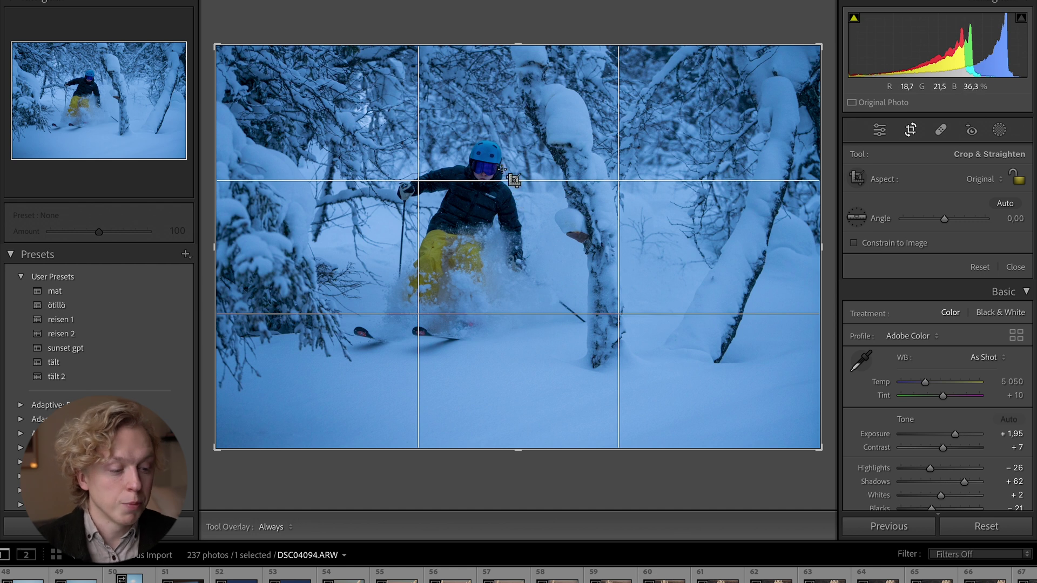
- Crop the forest photo to a locked portrait 4 x 5 / 8 x 10 frame positioned around the skier
click(983, 183)
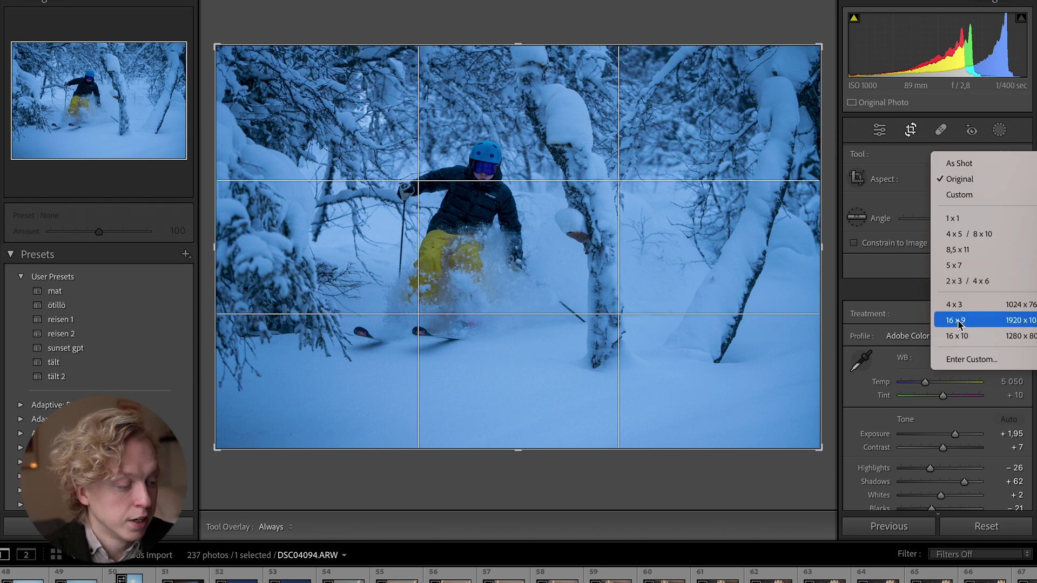
click(967, 234)
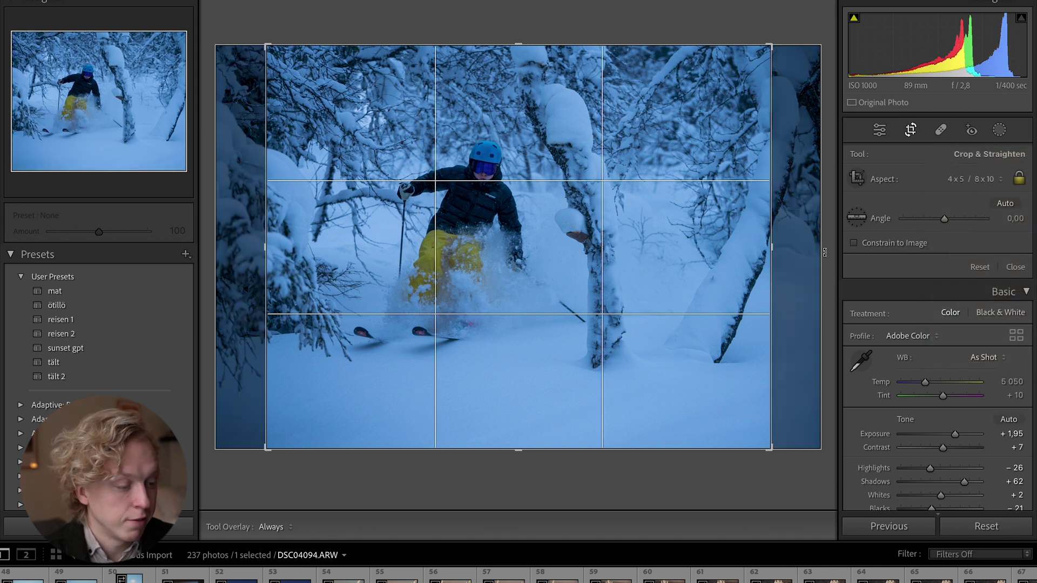
key(x)
drag(616, 157, 579, 156)
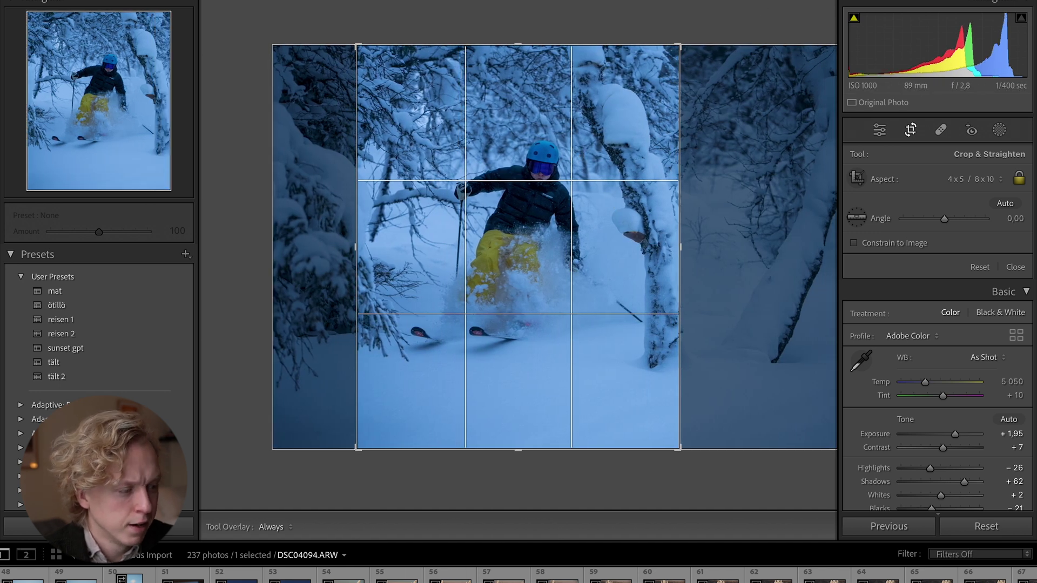
click(1020, 180)
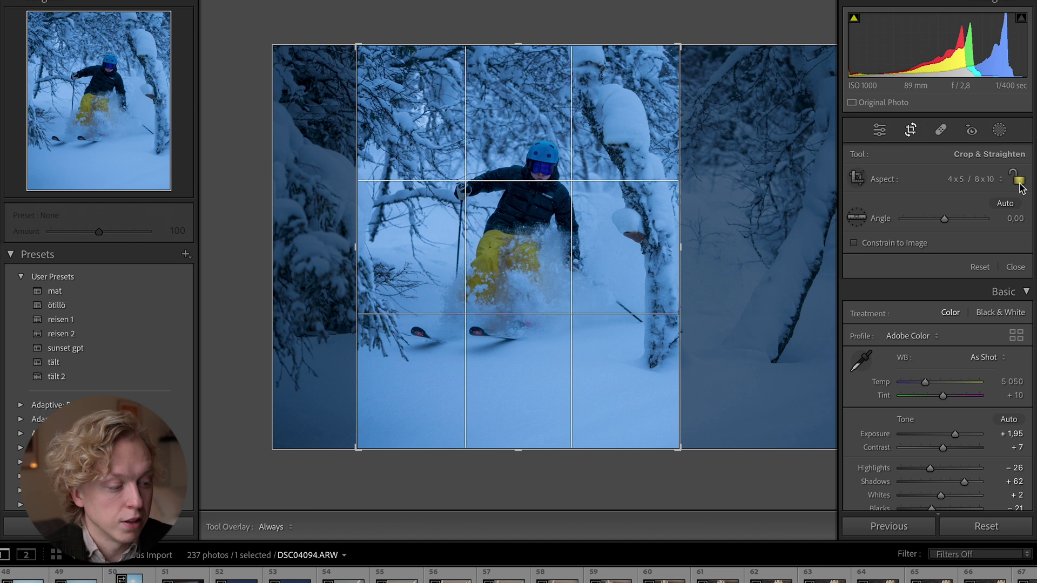
click(1020, 185)
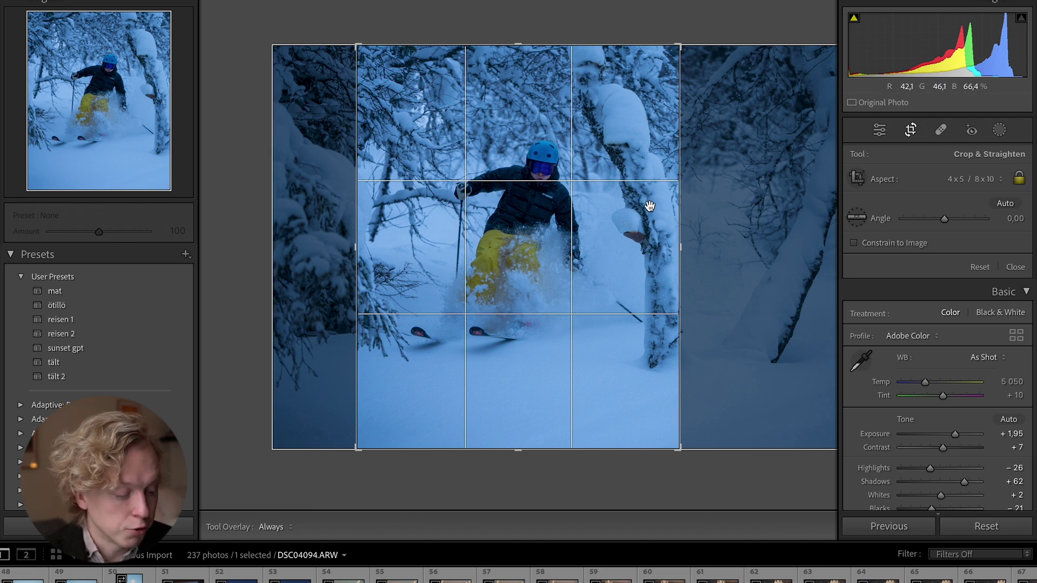
- Cycle the crop guide overlays through grid, diagonal and thirds to the golden spiral
key(o)
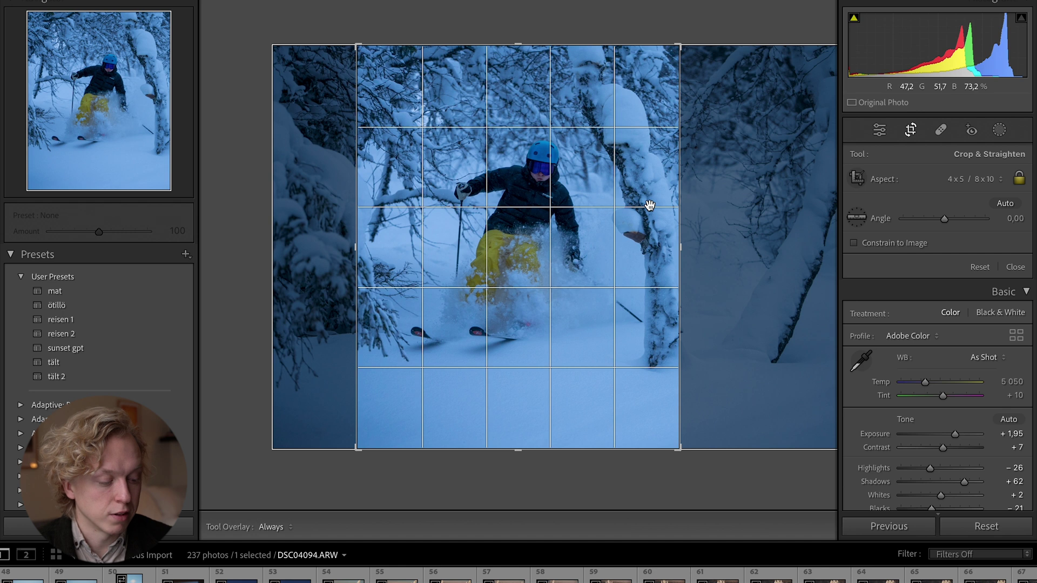
key(o)
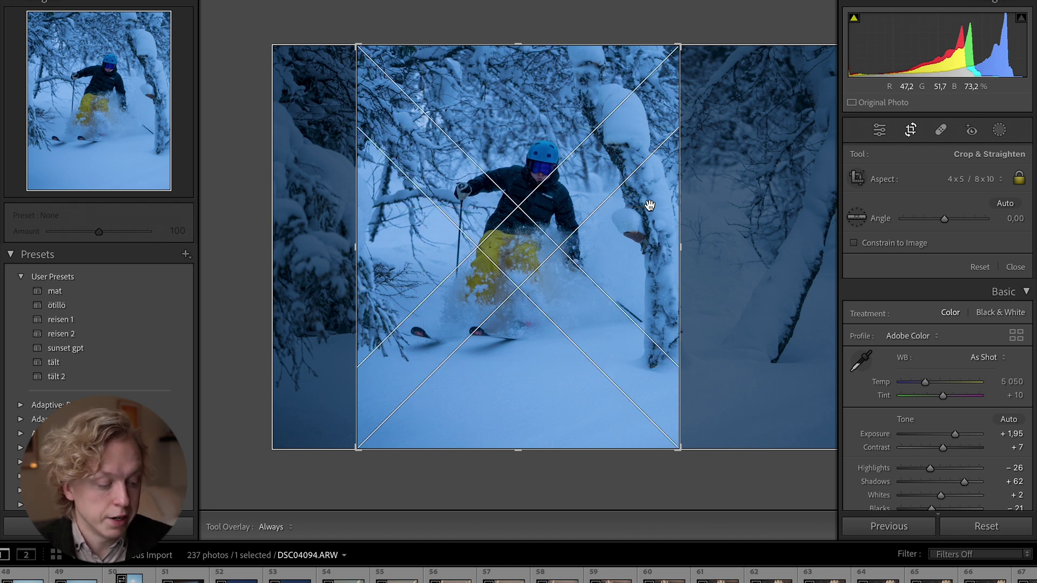
key(o)
key(o)
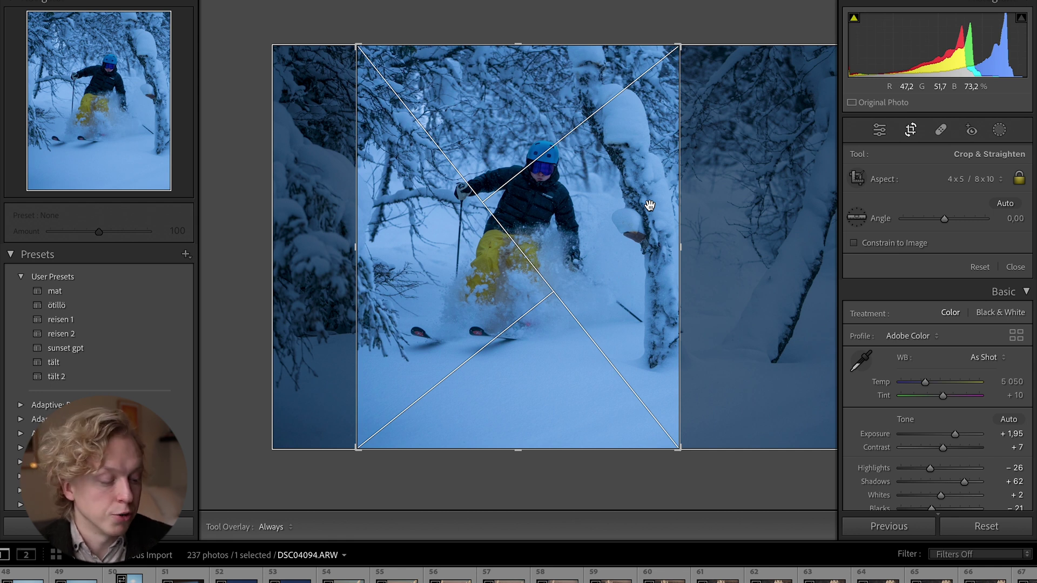
key(o)
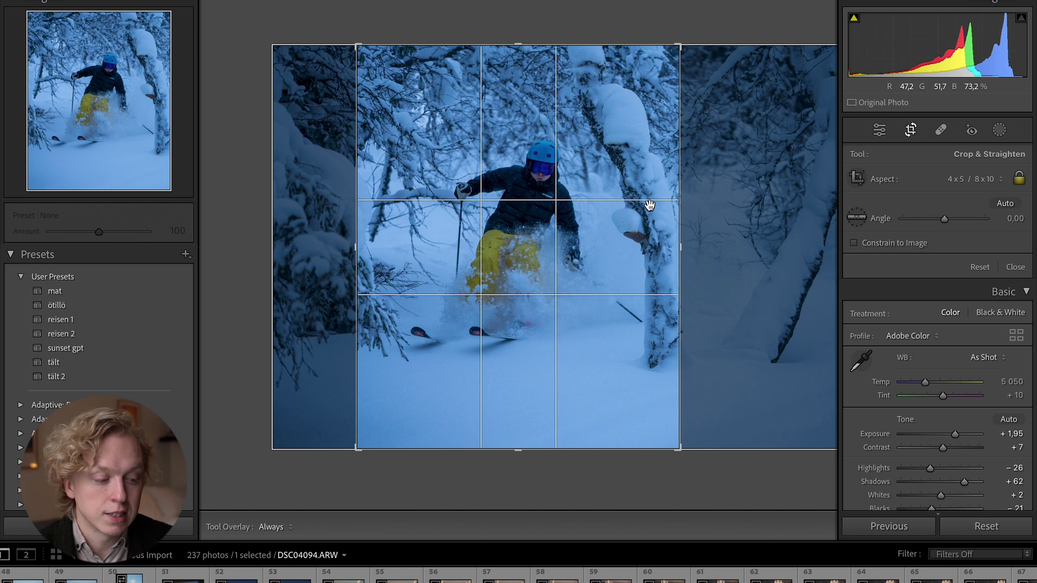
key(o)
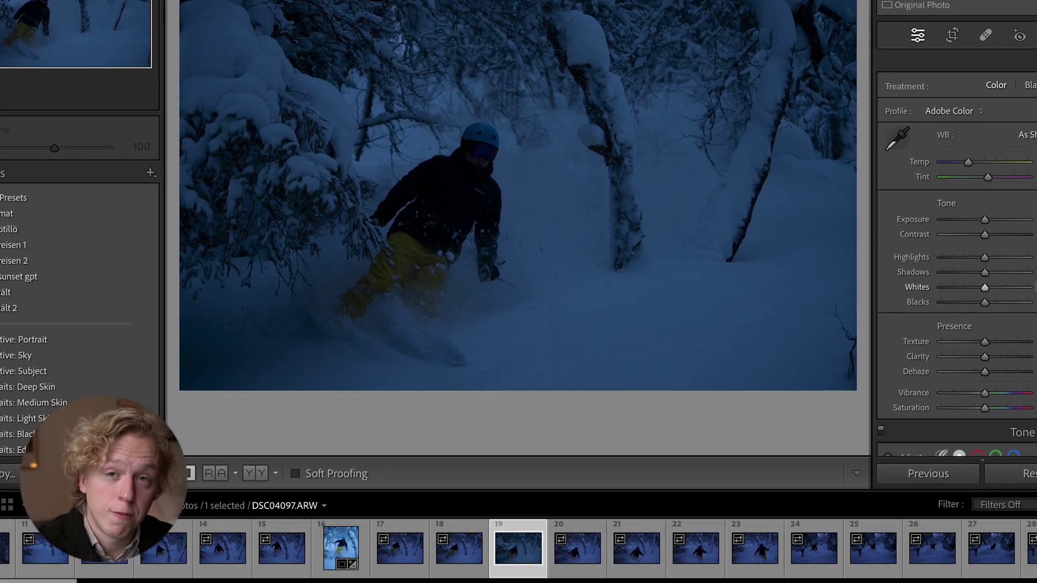
- Rate the dark skier photo one star, then move through the filmstrip to backlit skier DSC04165
key(1)
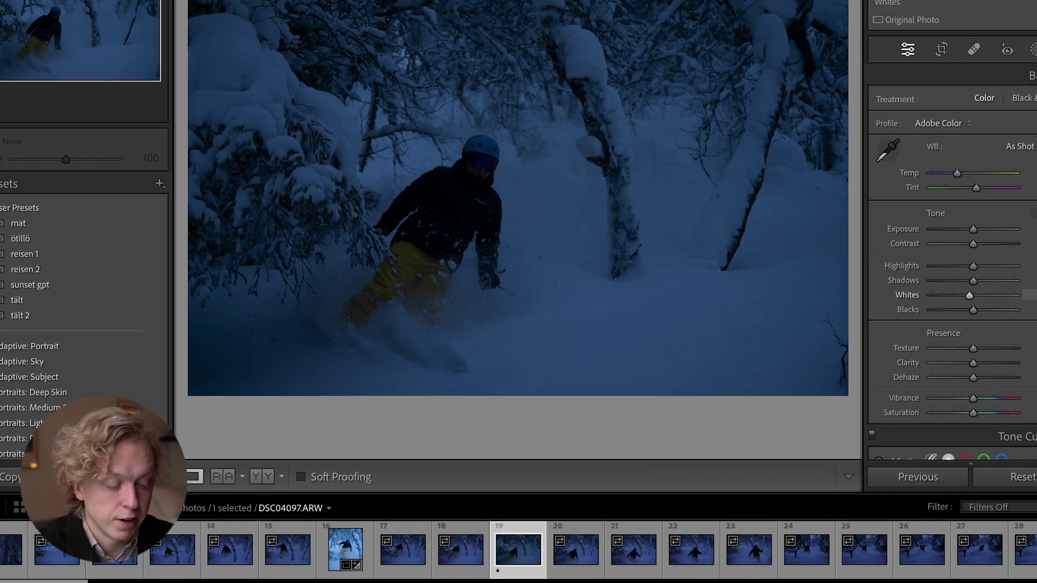
key(Right)
key(Right)
key(Right)
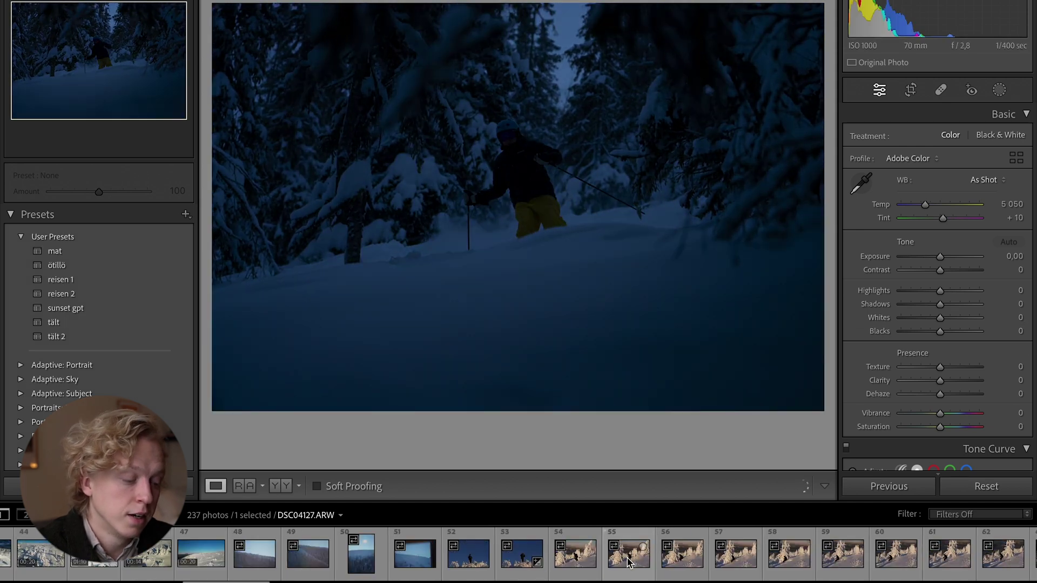
scroll(487, 554, down, 10)
click(404, 554)
key(Right)
key(Right)
key(Right)
key(Right)
key(Right)
key(Right)
key(Right)
key(Right)
key(Right)
key(Right)
key(Right)
key(Right)
key(Right)
key(Right)
key(Right)
key(Right)
key(Right)
key(Right)
key(Right)
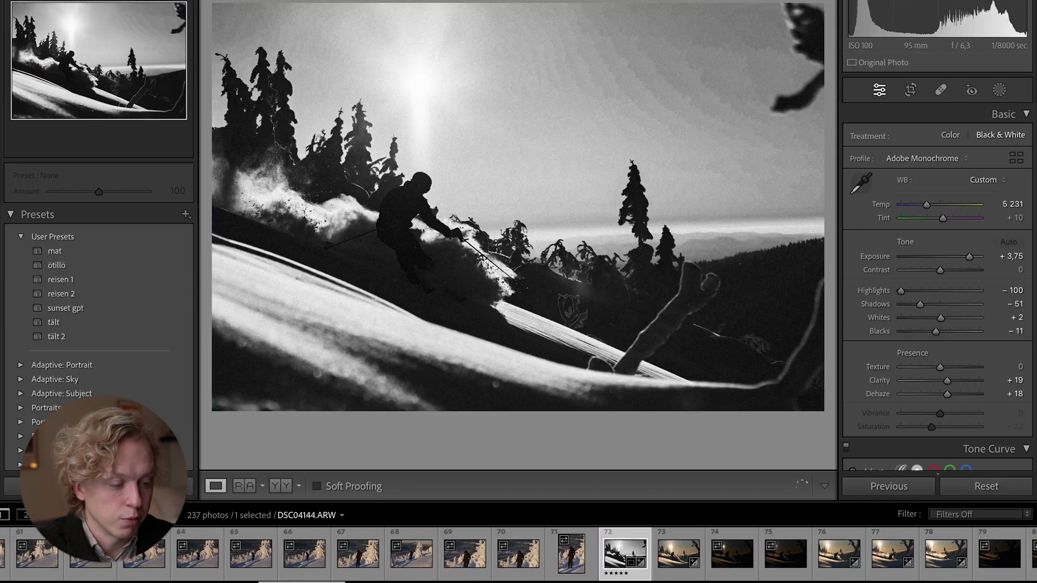
key(Right)
key(Right)
key(Right)
key(Right)
key(Right)
key(Right)
key(Right)
key(Right)
key(Right)
key(Right)
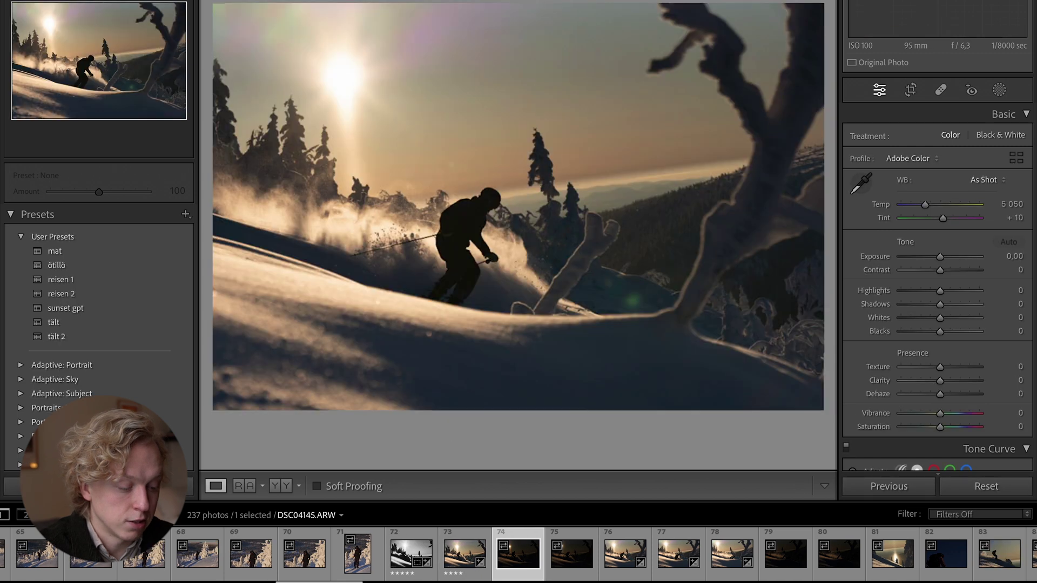
key(Right)
key(Right)
key(Right)
key(Right)
key(Right)
key(Right)
key(Right)
key(Right)
key(Right)
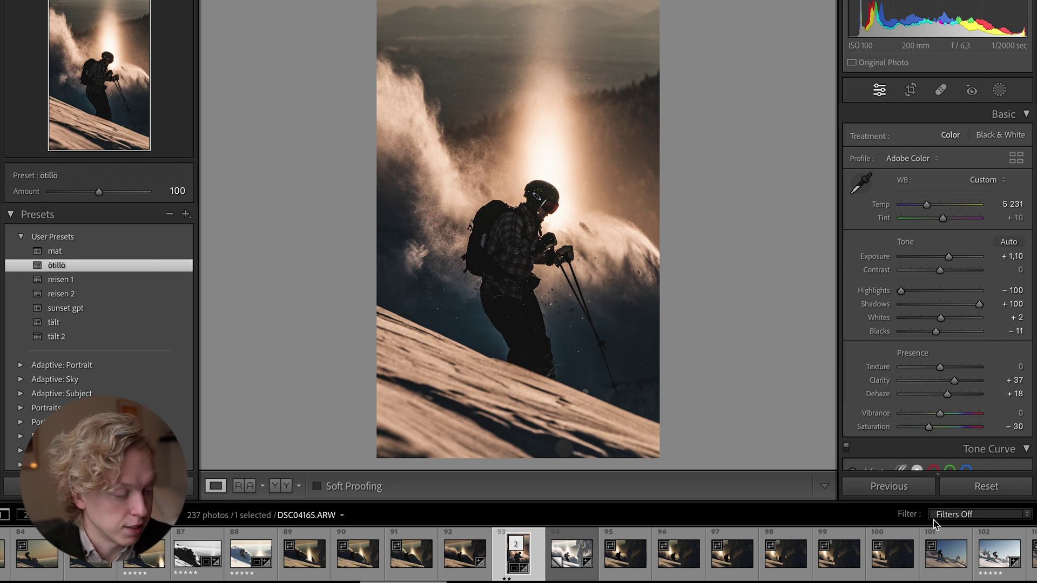
- Set the filmstrip filter to Rated, with 5 Stars and Higher as the minimum
click(972, 520)
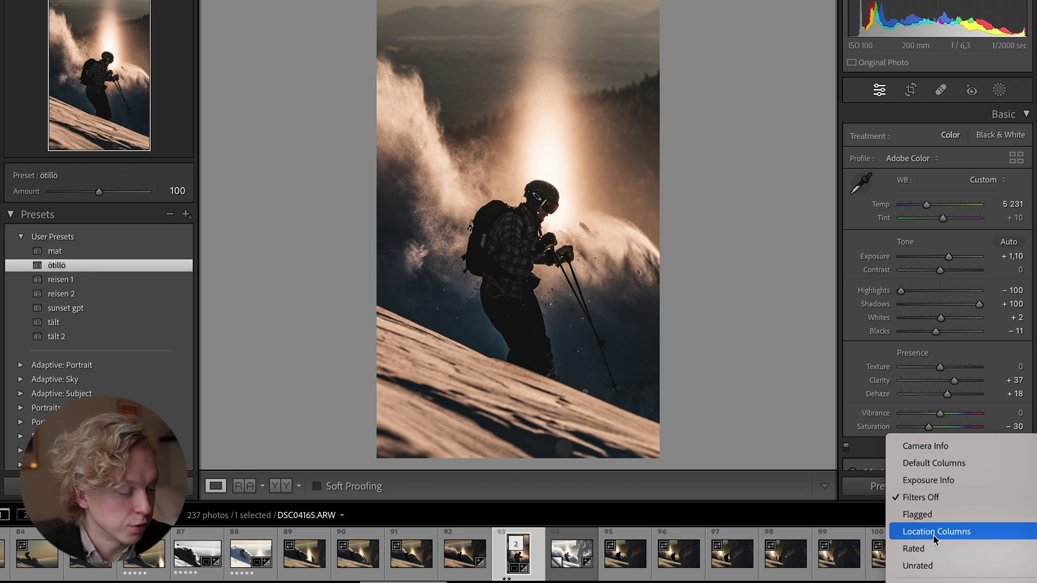
click(918, 548)
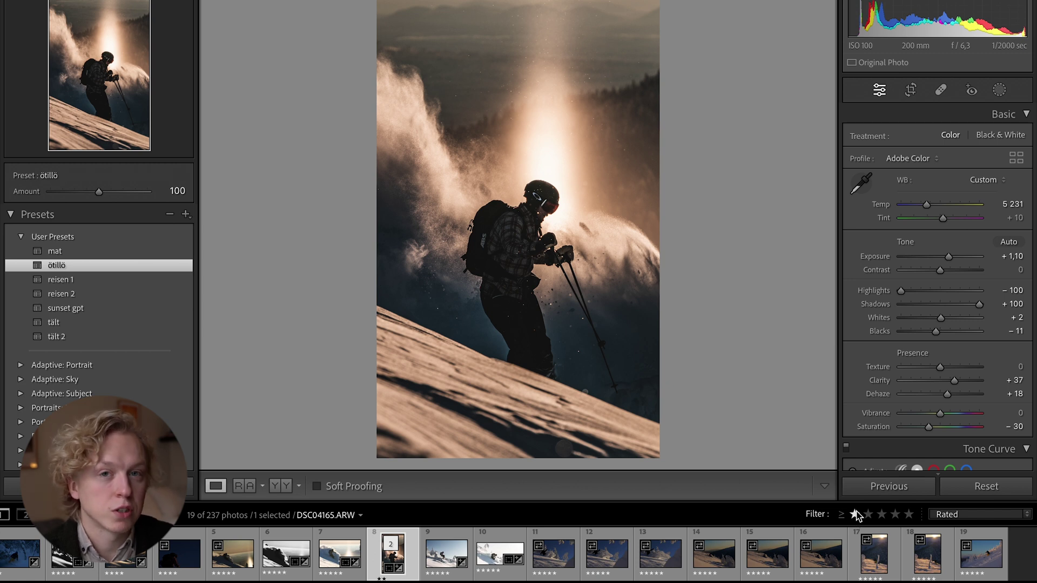
click(868, 516)
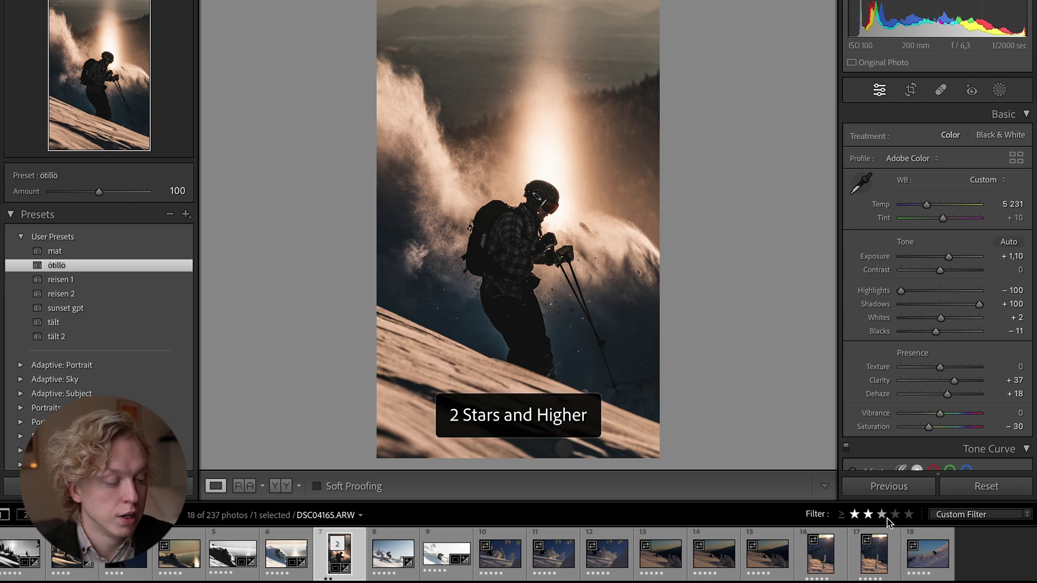
click(883, 517)
click(910, 517)
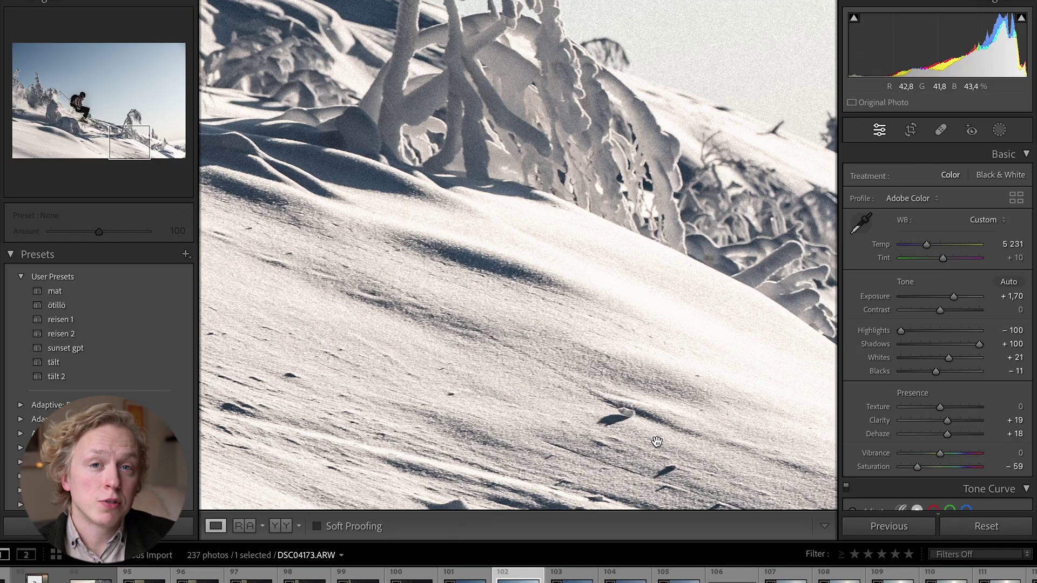
- Heal three dark marks on the snow slope with the Spot Removal tool in Heal mode
click(940, 133)
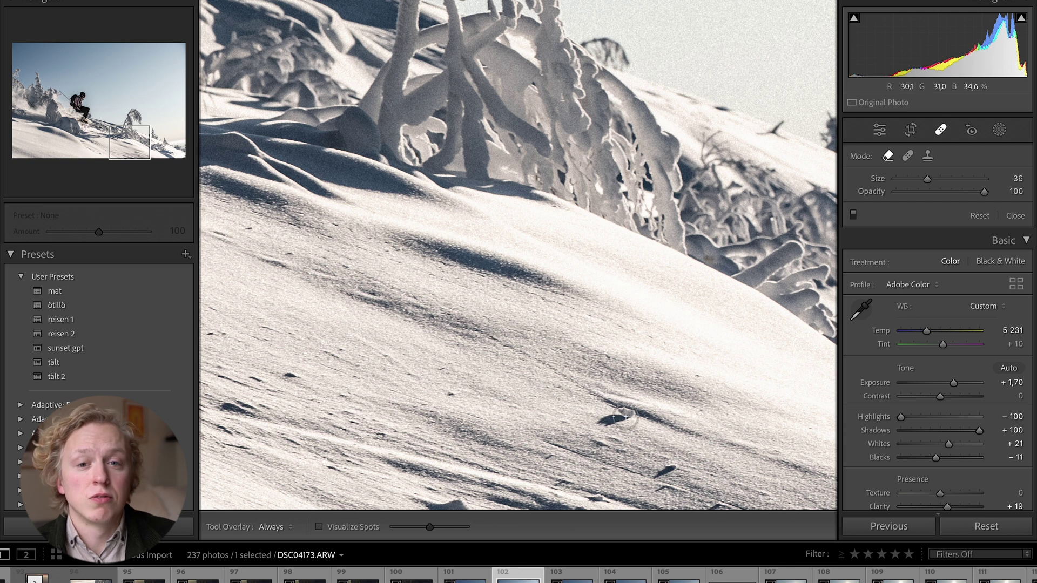
click(613, 417)
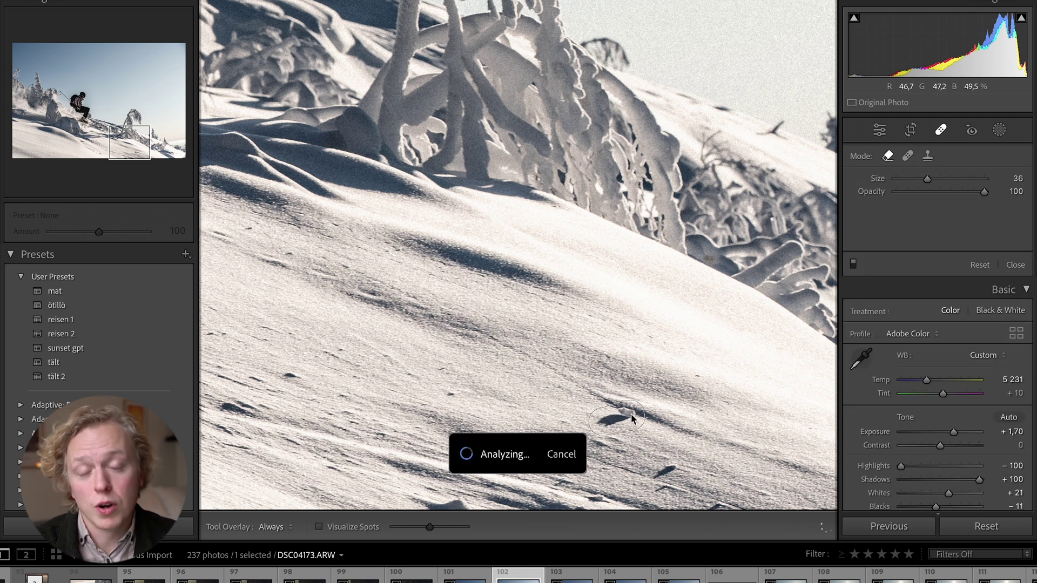
click(292, 375)
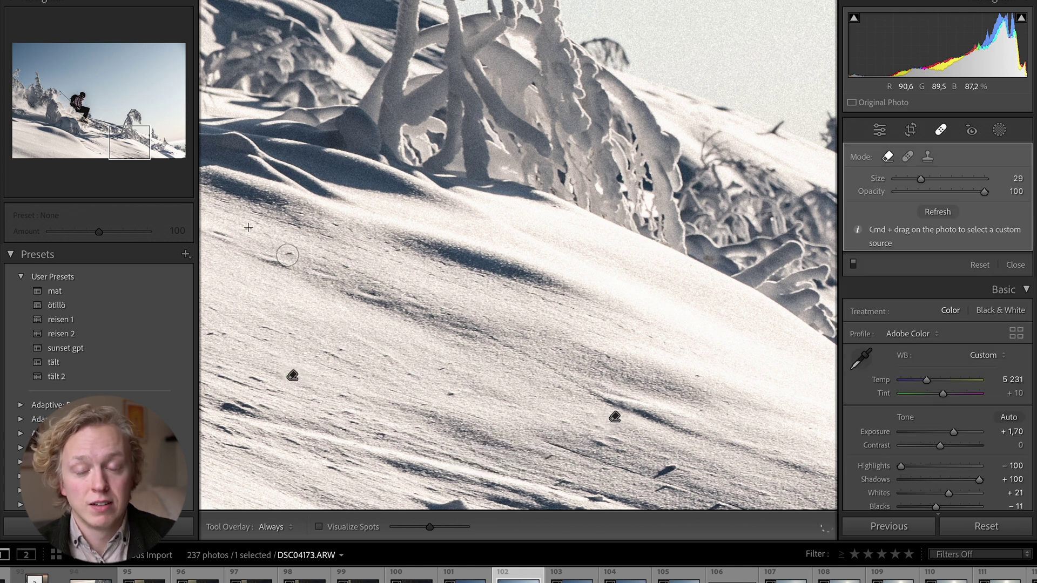
click(250, 229)
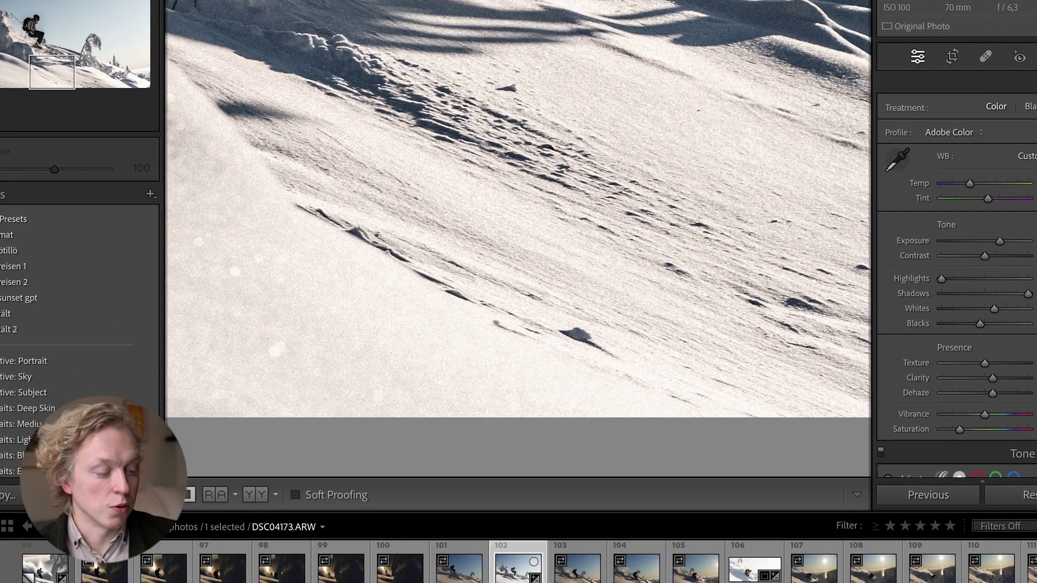
- Show the photo's Edit In submenu with the Photoshop option
right_click(508, 573)
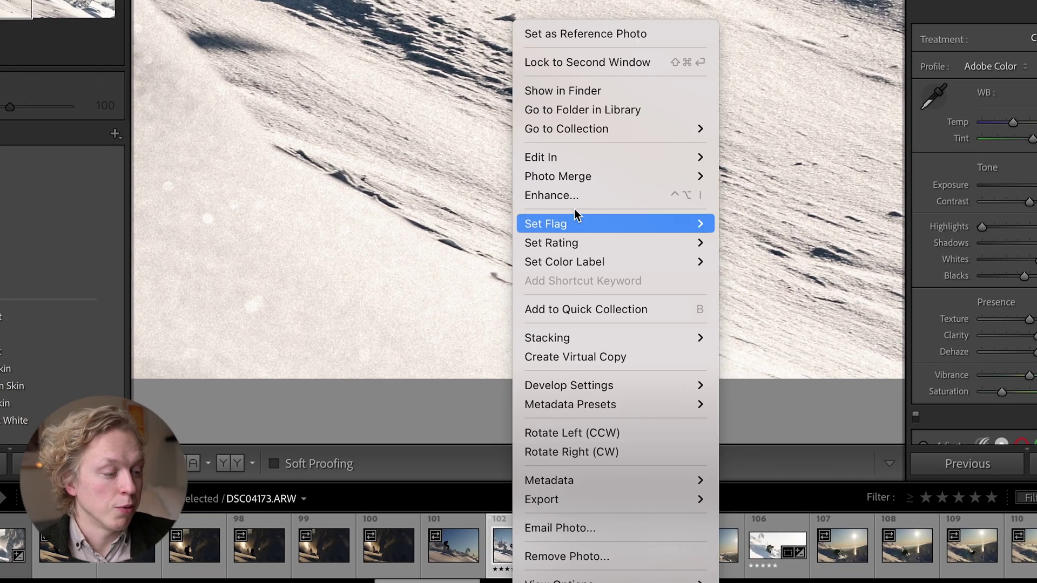
mouse_move(691, 156)
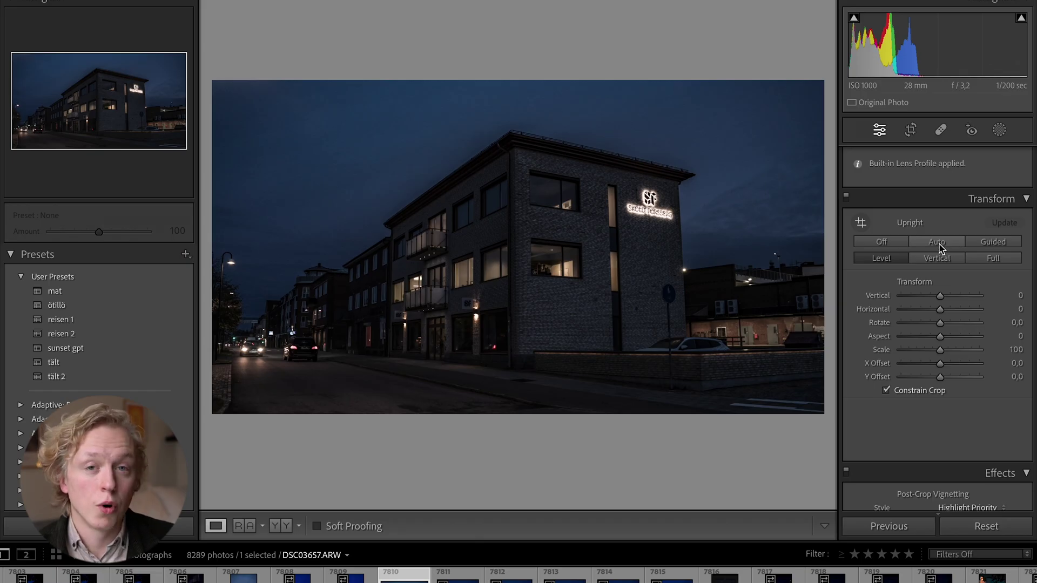
- Apply Upright Auto in the Transform panel to straighten the night building
click(937, 242)
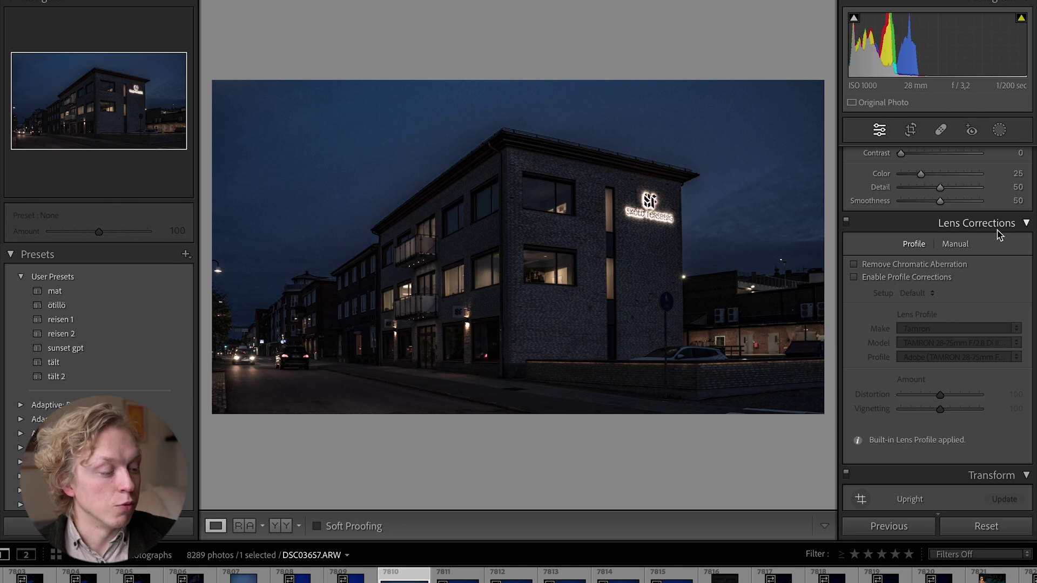
- Enable Remove Chromatic Aberration and Profile Corrections, compare before and after, and set Vignetting to 59
click(857, 266)
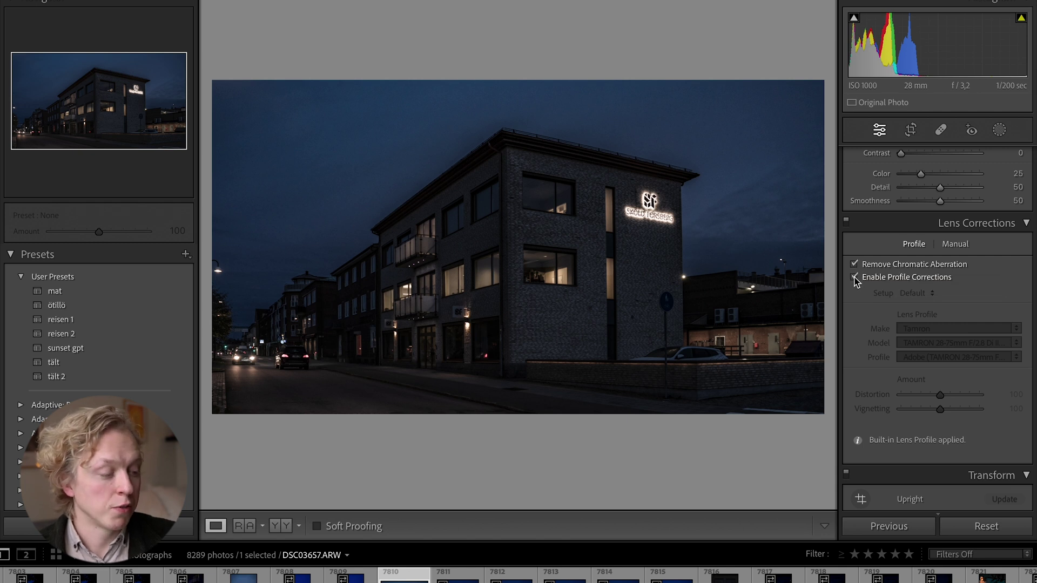
click(856, 279)
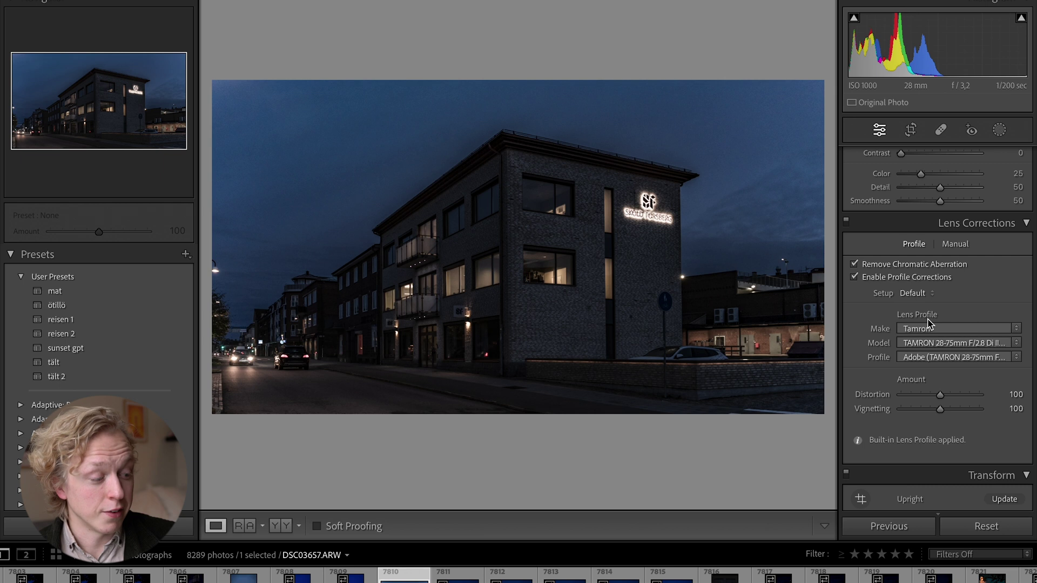
click(854, 277)
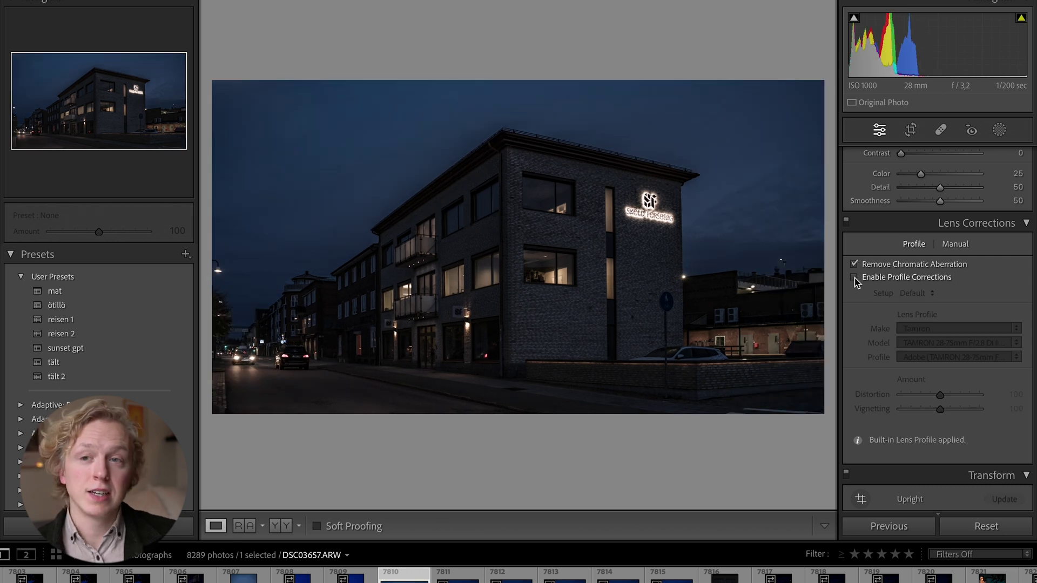
click(854, 277)
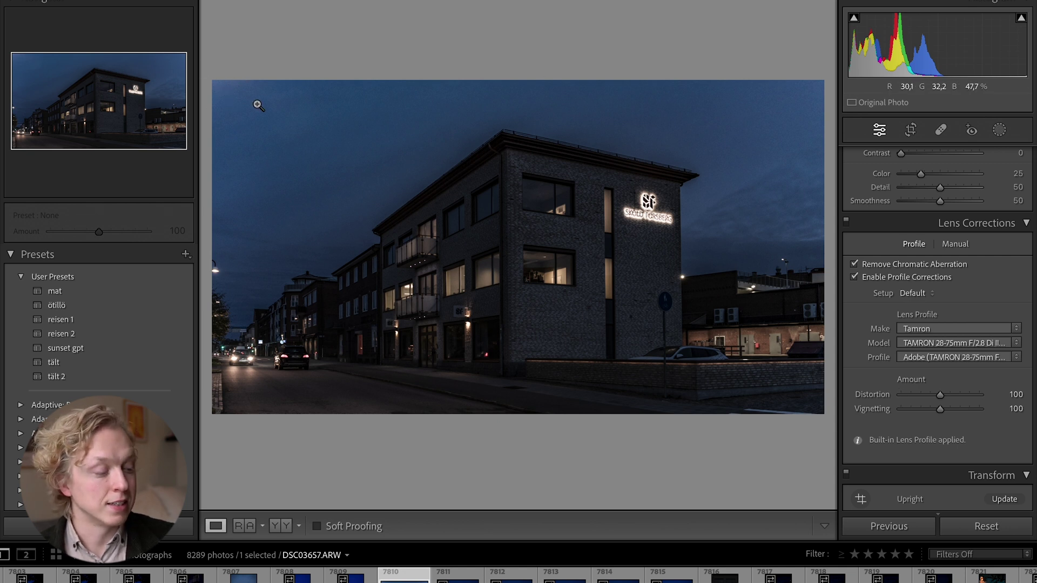
click(940, 409)
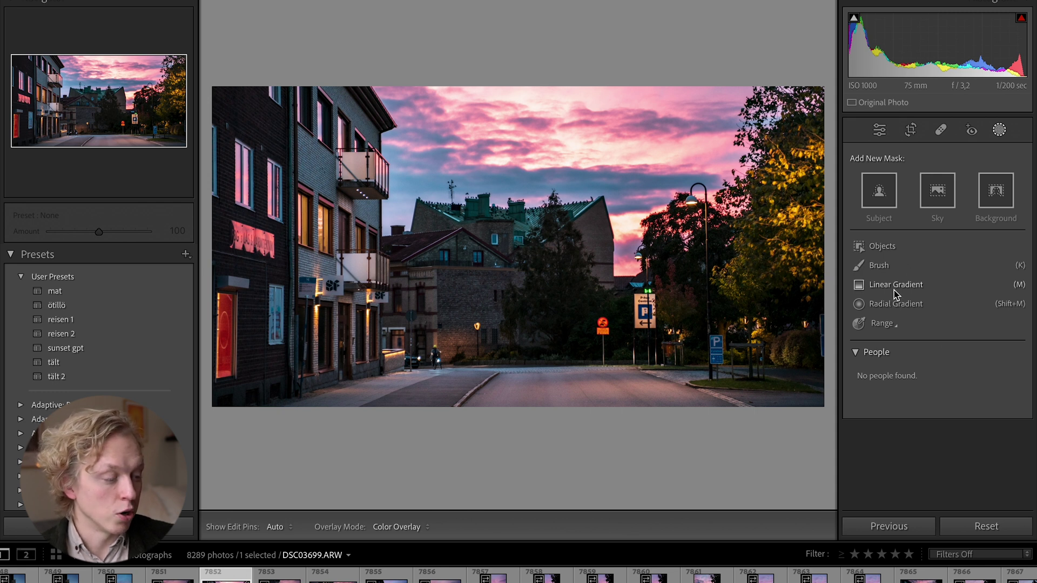
- Draw a linear gradient upward from the street, with Exposure 0,49 and Shadows −67
click(893, 290)
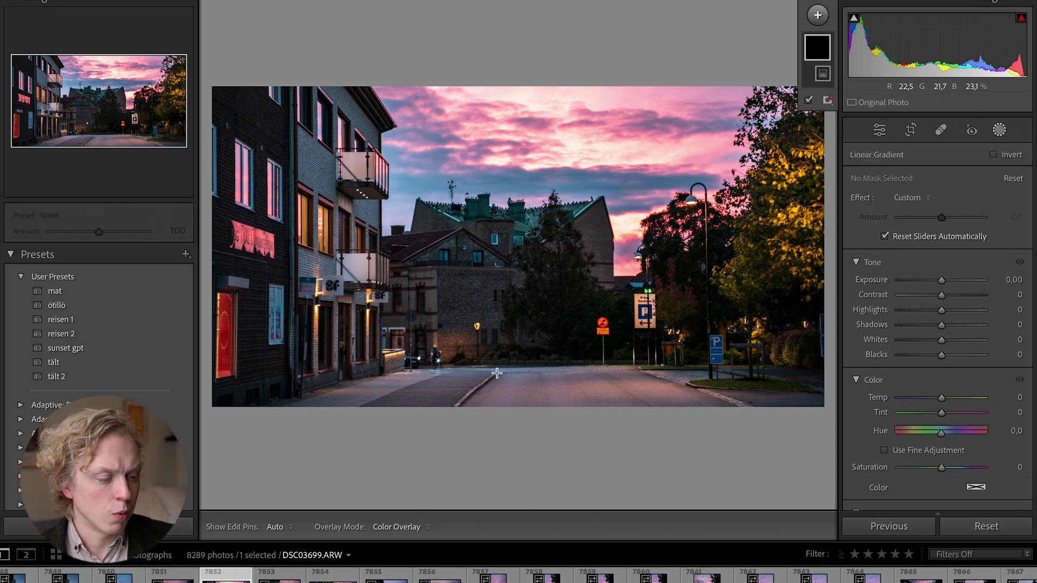
drag(500, 350, 497, 205)
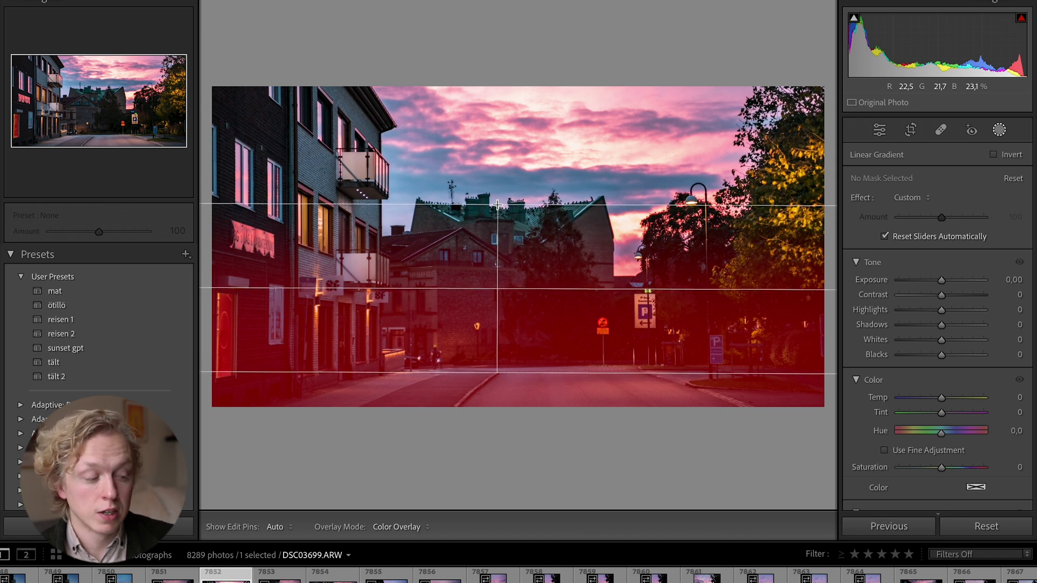
drag(497, 205, 497, 206)
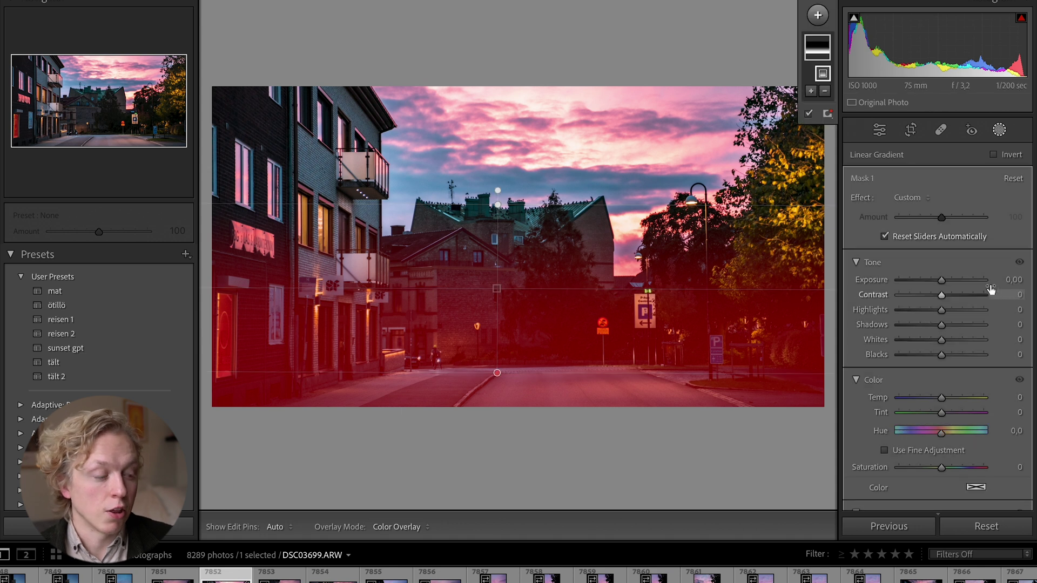
mouse_move(967, 281)
mouse_down()
mouse_move(914, 282)
mouse_move(946, 280)
mouse_up()
drag(942, 325, 915, 342)
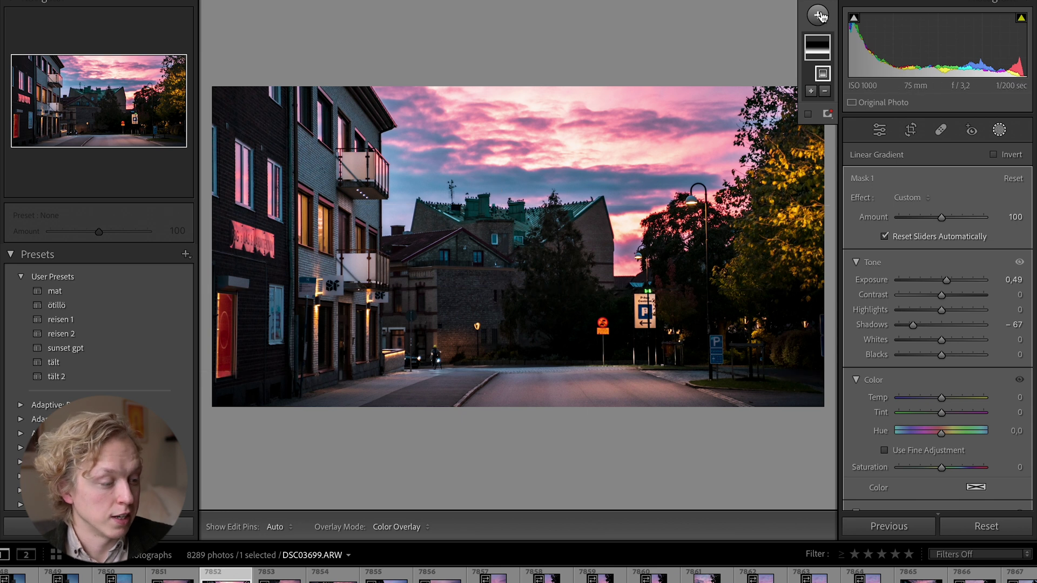
- Paint a new brush mask over the sky and right-hand trees, erasing overspill with Alt
click(819, 16)
click(841, 133)
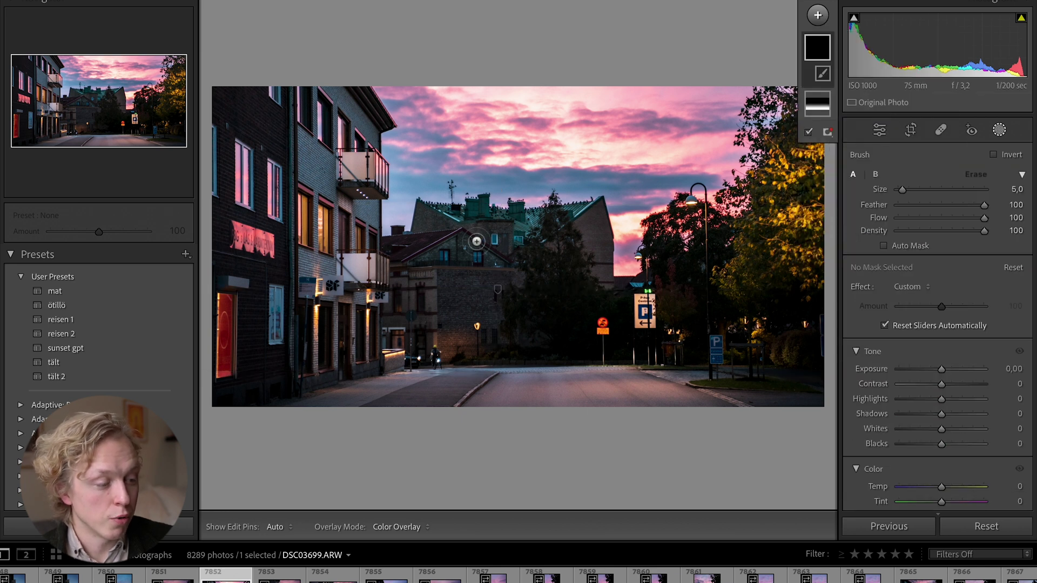
mouse_move(584, 186)
mouse_down()
mouse_move(432, 184)
mouse_move(769, 168)
mouse_move(488, 145)
mouse_move(647, 204)
mouse_move(658, 222)
mouse_move(712, 165)
mouse_move(431, 101)
mouse_move(406, 173)
mouse_up()
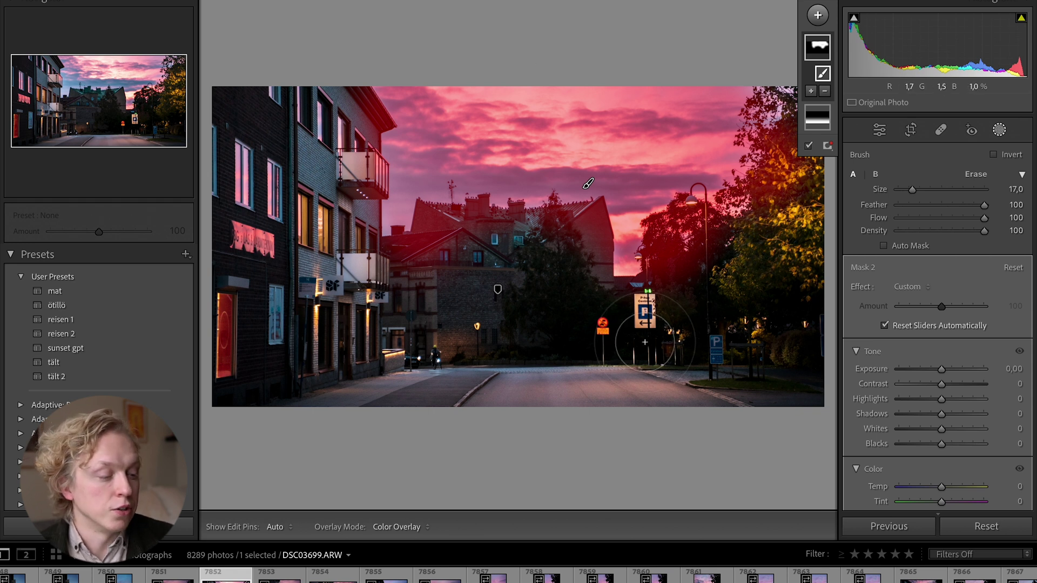
key(alt)
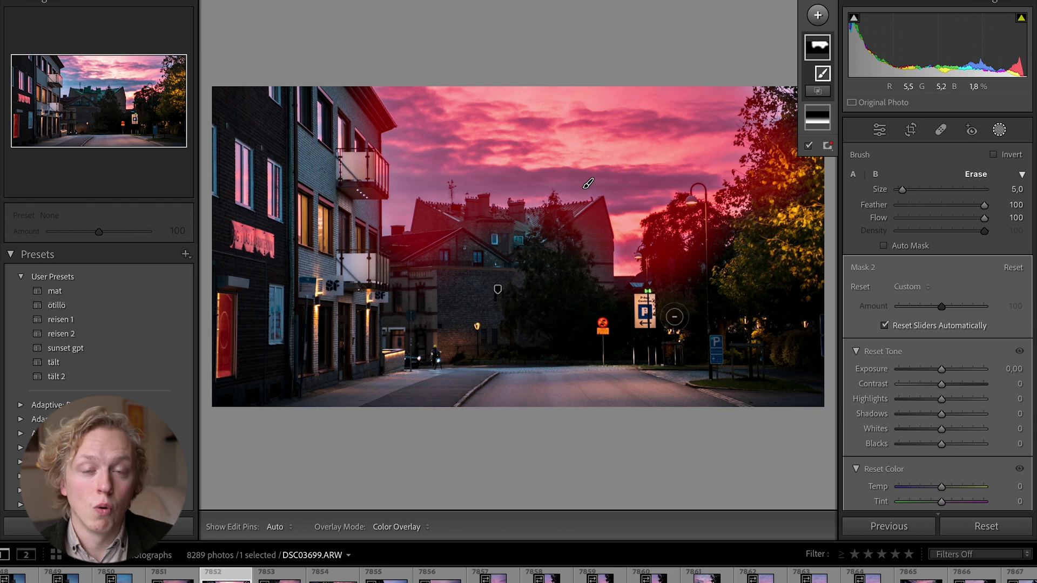
scroll(695, 316, up, 3)
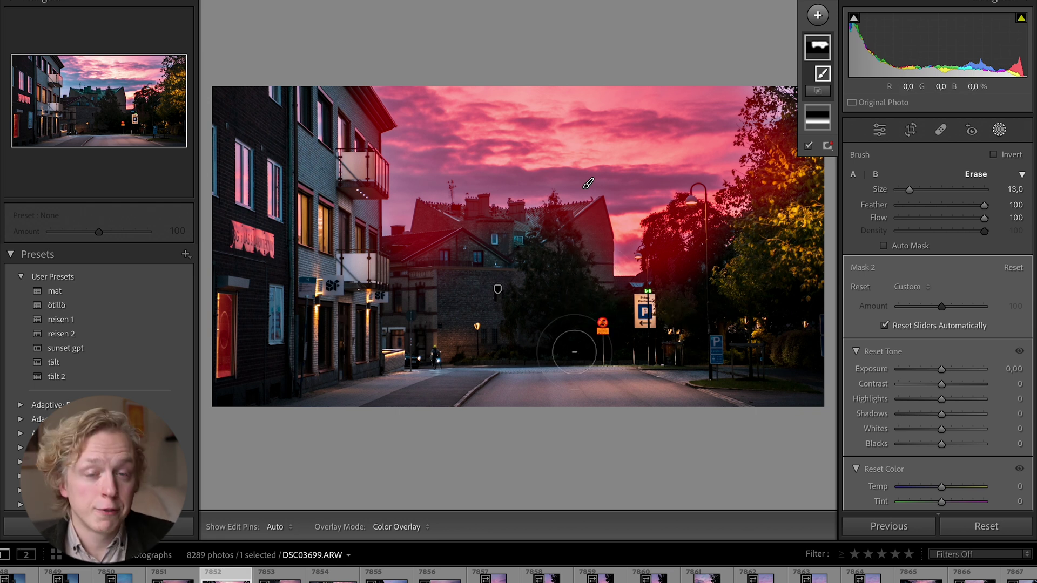
key(h)
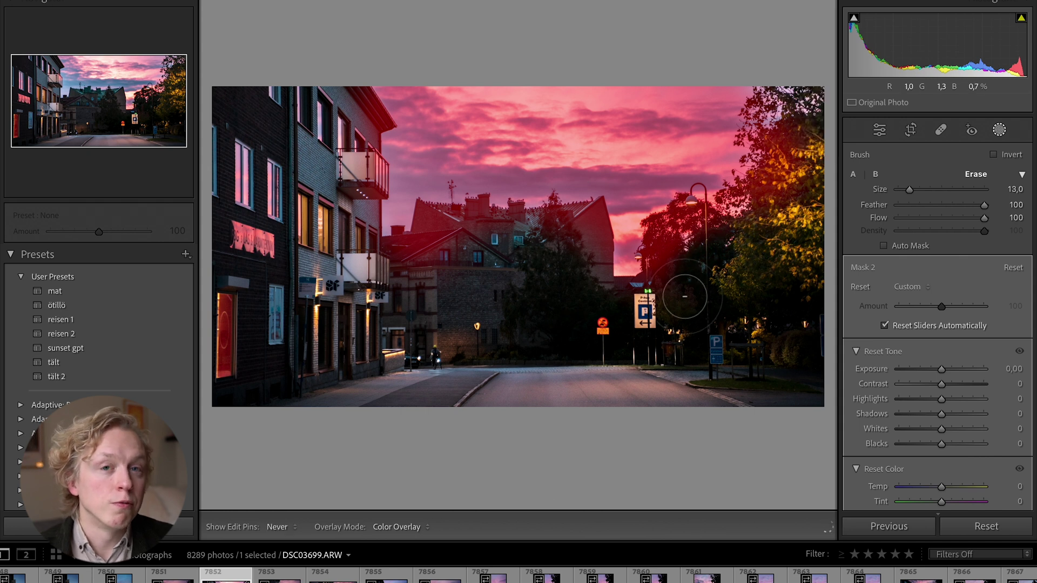
key(h)
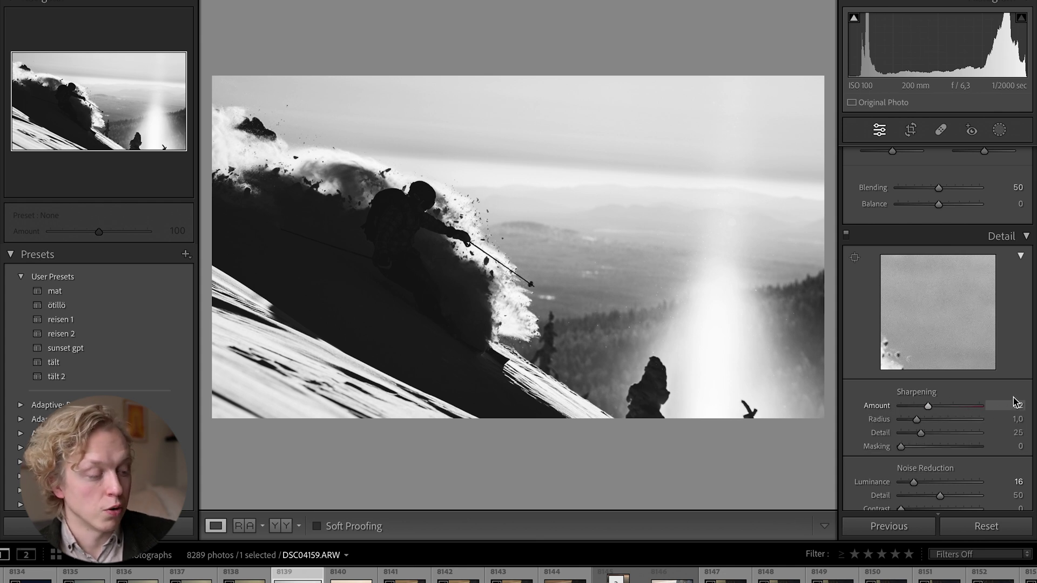
- Set Detail sharpening on the black-and-white skier photo to amount 63, masking 77
drag(980, 406, 926, 405)
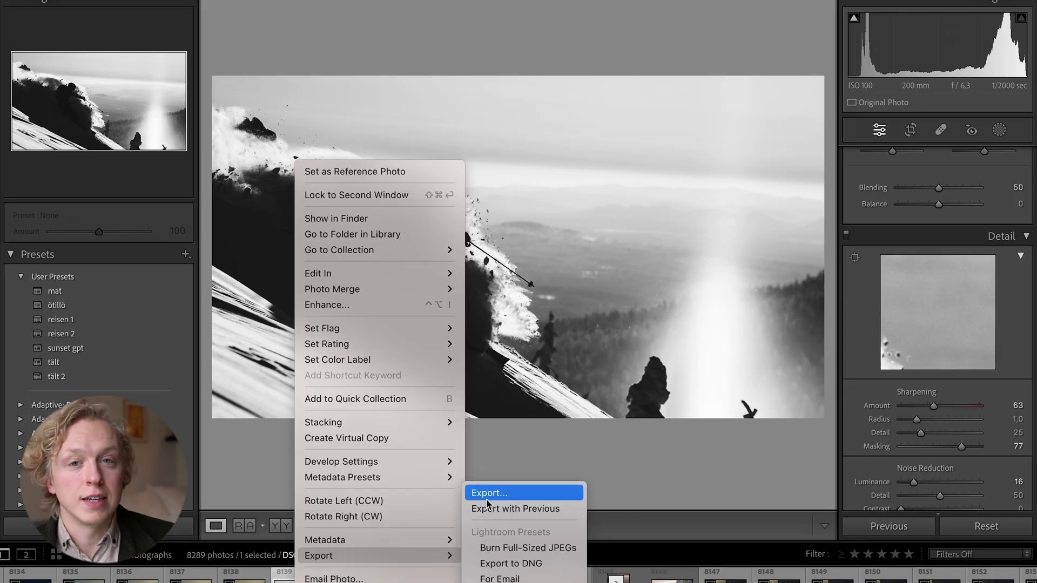
- In the Export dialog, turn on Output Sharpening for Screen at Standard
click(487, 500)
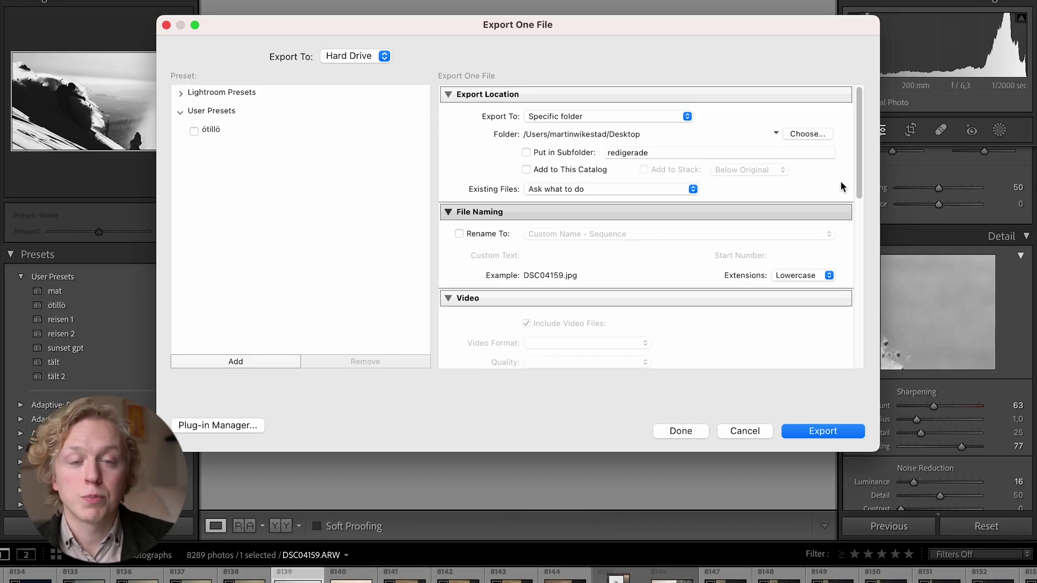
drag(861, 145, 877, 292)
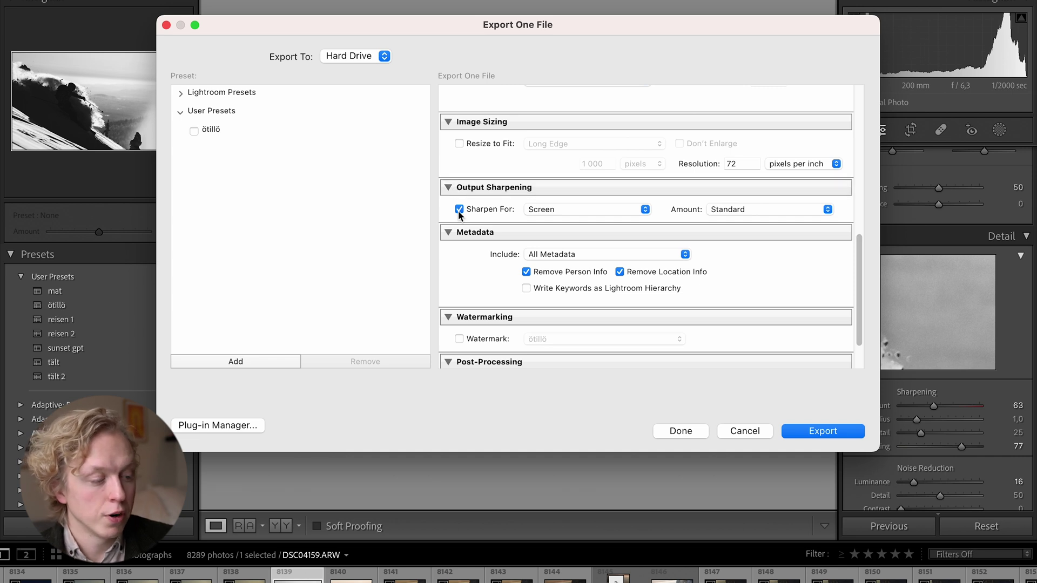
click(635, 212)
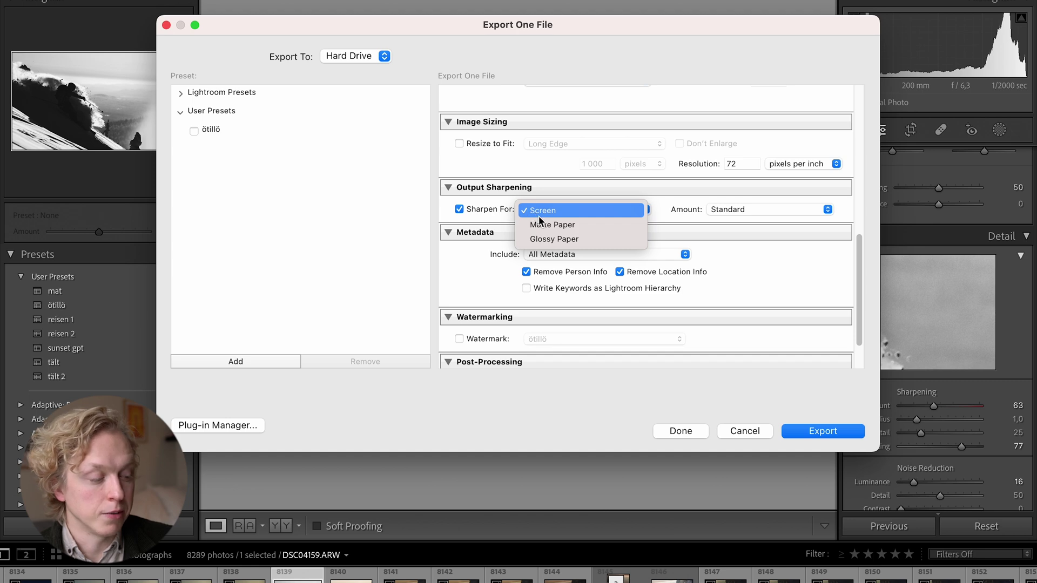